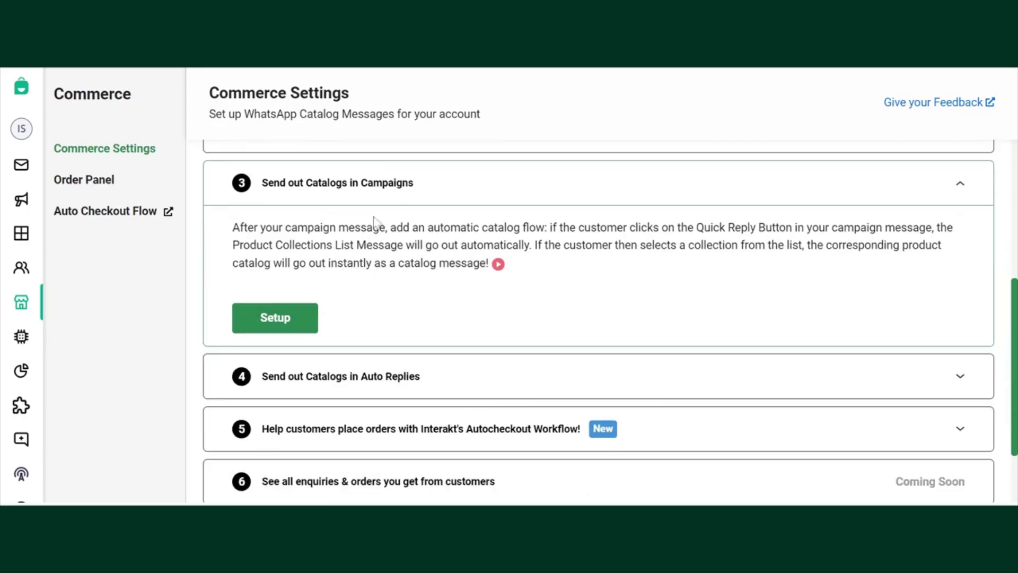
- Create a campaign draft from the Browse Catalog on WhatsApp sample, named 'Browse Catalog on WhatsApp test'
{"action": "scroll", "coordinate": [393, 301], "scroll_direction": "down", "scroll_amount": 1}
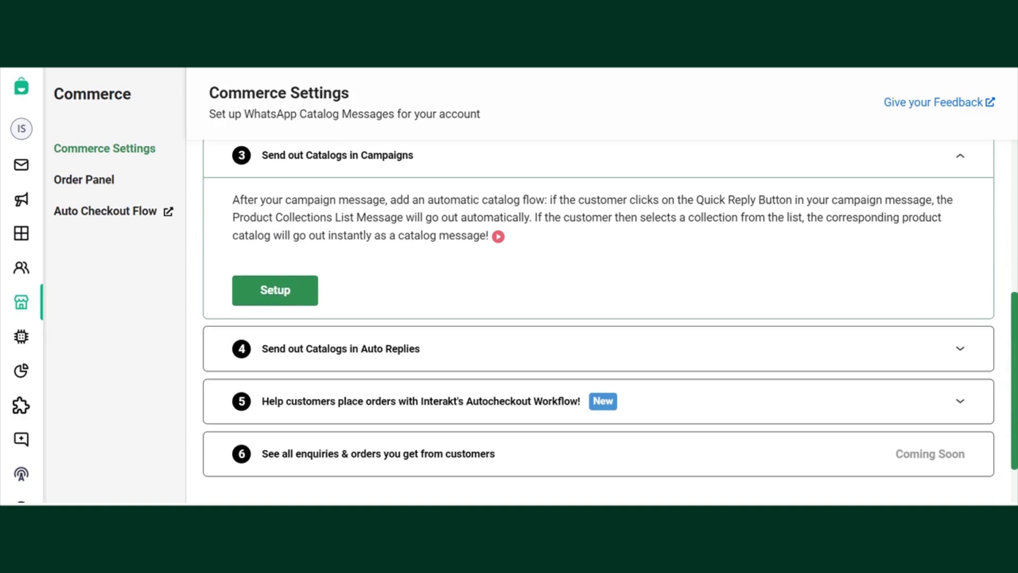
{"action": "left_click", "coordinate": [266, 298]}
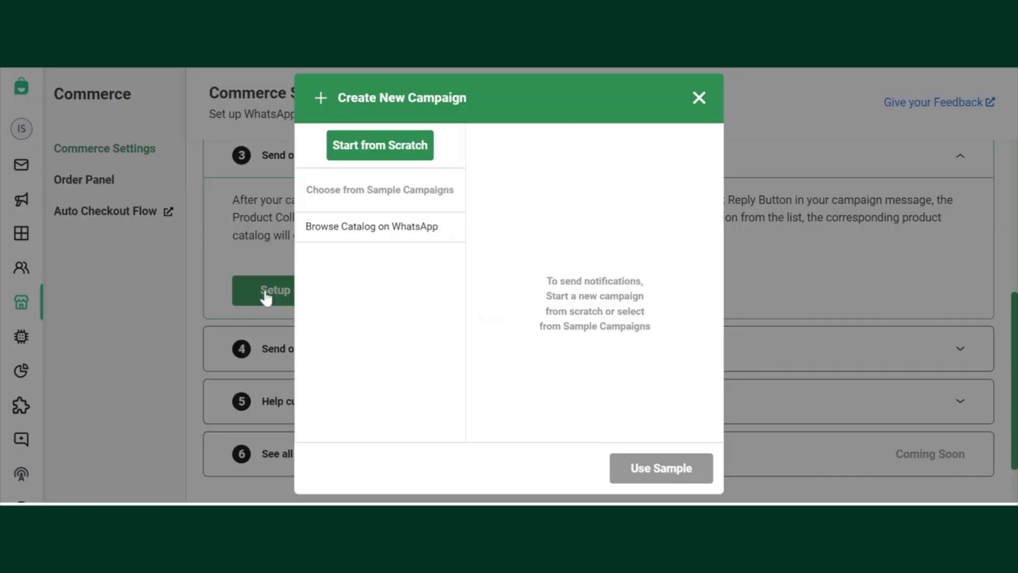
{"action": "left_click", "coordinate": [338, 230]}
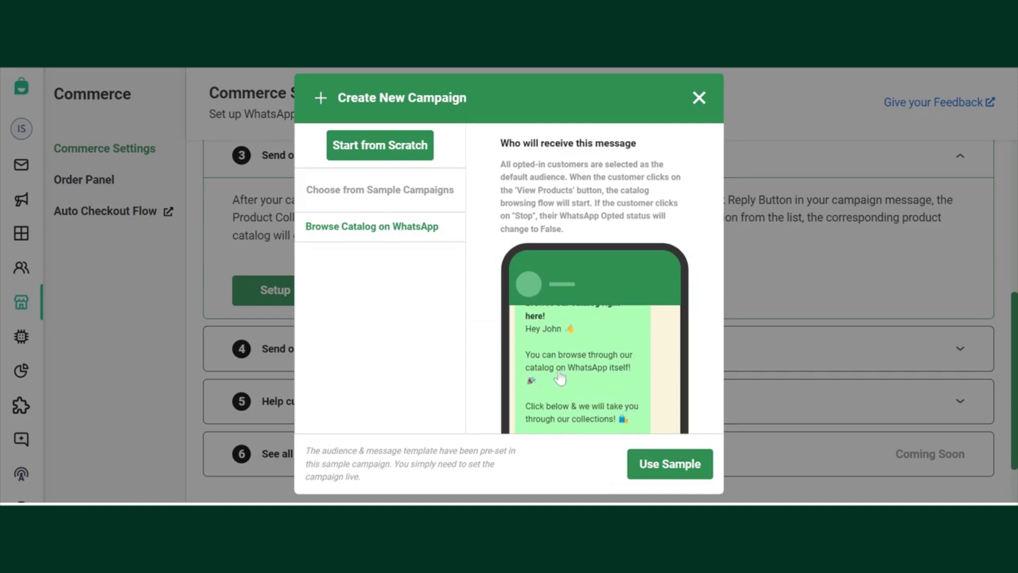
{"action": "left_click", "coordinate": [660, 465]}
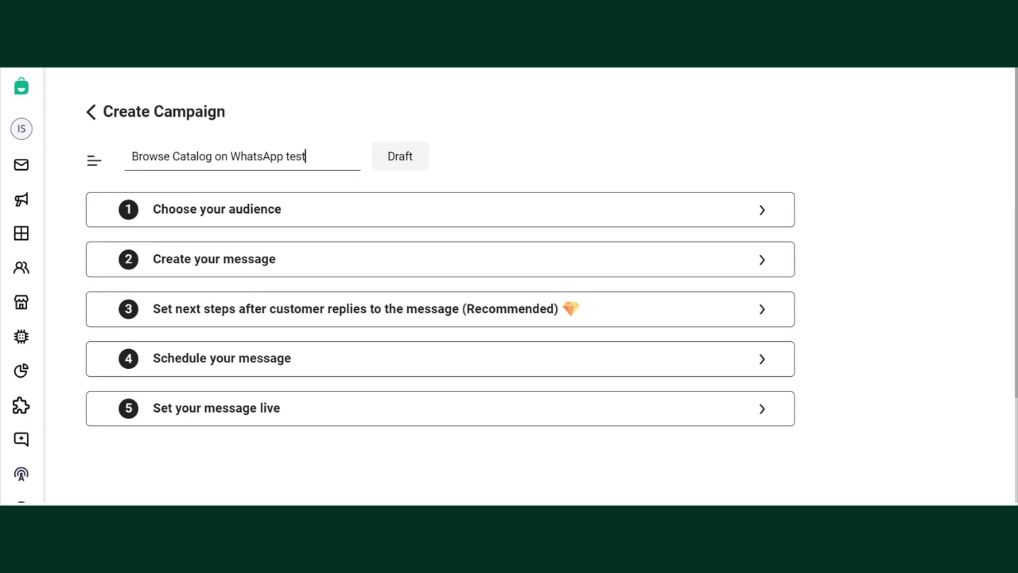
- Filter the one-time audience to tag is 'sample', matching 1 of 170334 users
{"action": "key", "text": "Tab"}
{"action": "key", "text": "Return"}
{"action": "scroll", "coordinate": [278, 304], "scroll_direction": "down", "scroll_amount": 3}
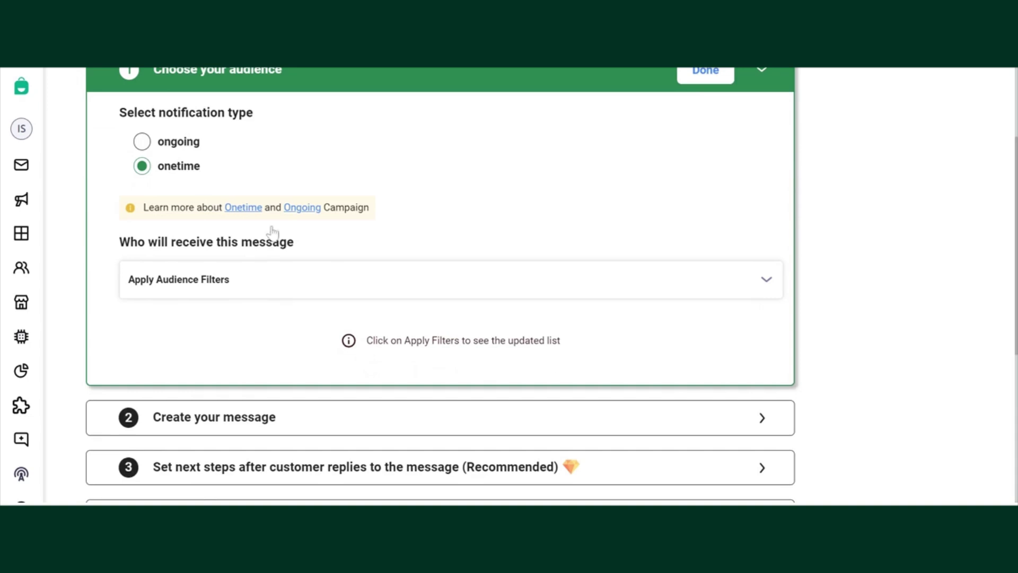
{"action": "left_click", "coordinate": [322, 283]}
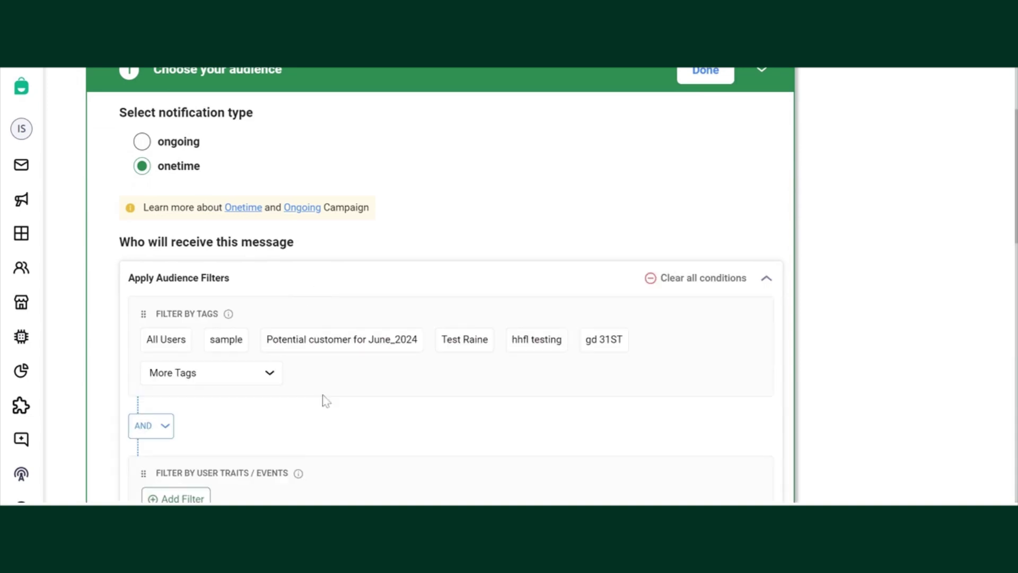
{"action": "scroll", "coordinate": [323, 392], "scroll_direction": "down", "scroll_amount": 2}
{"action": "left_click", "coordinate": [233, 242]}
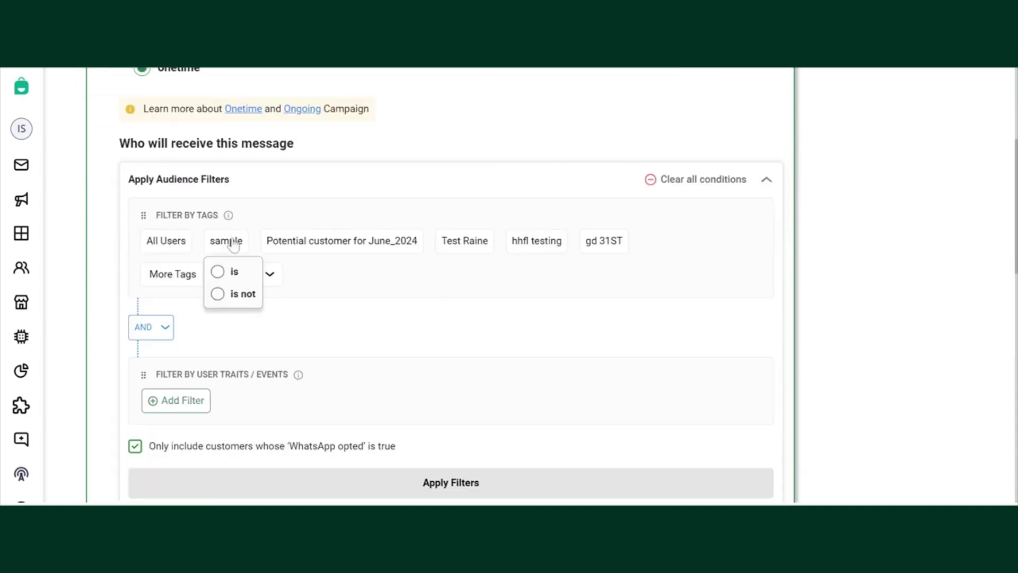
{"action": "left_click", "coordinate": [218, 271]}
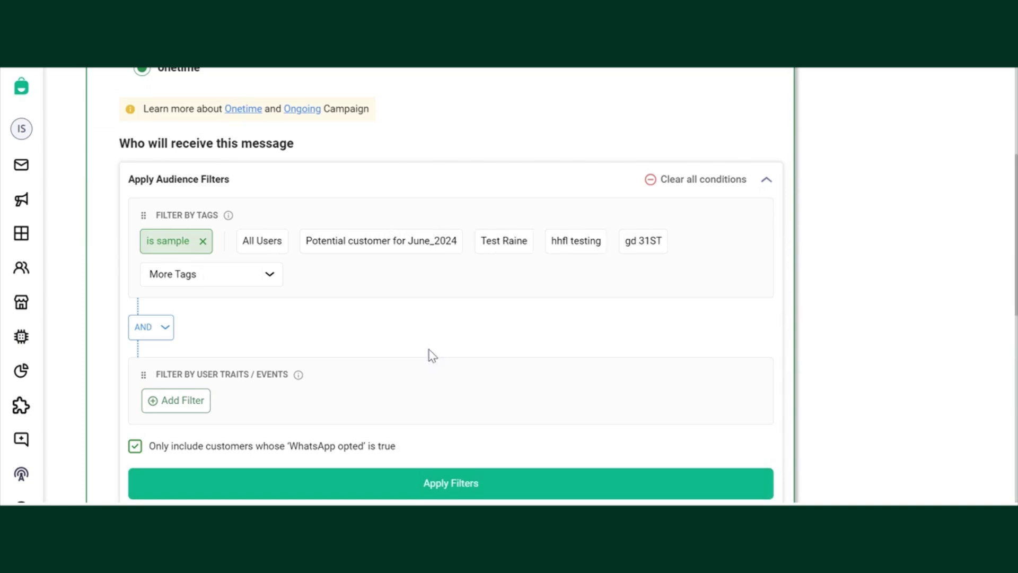
{"action": "scroll", "coordinate": [429, 366], "scroll_direction": "down", "scroll_amount": 2}
{"action": "left_click", "coordinate": [424, 393]}
{"action": "scroll", "coordinate": [423, 392], "scroll_direction": "down", "scroll_amount": 4}
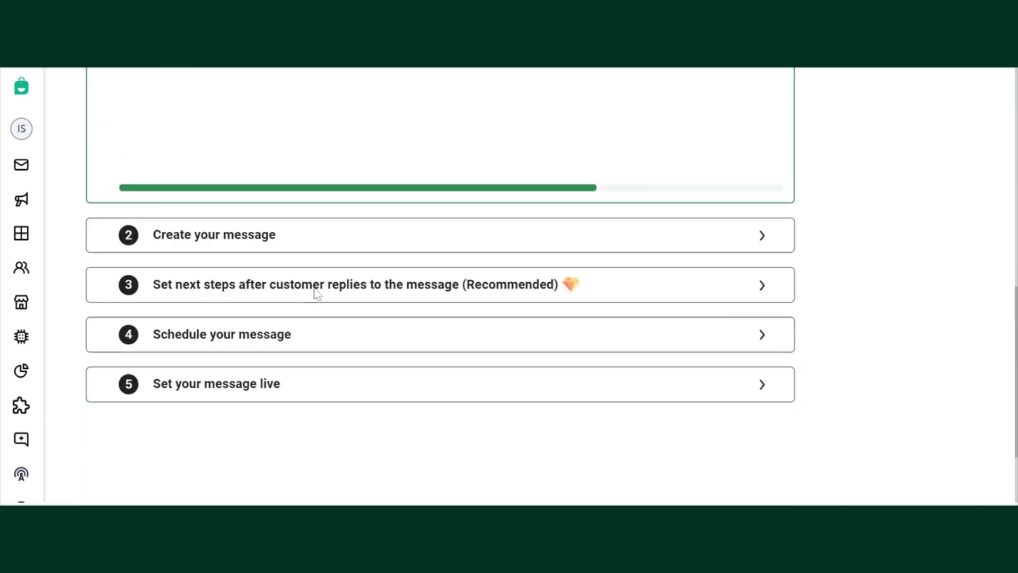
- Search templates for 'brow' and use browse_catalog_on_whatsapp as the campaign message
{"action": "left_click", "coordinate": [265, 230]}
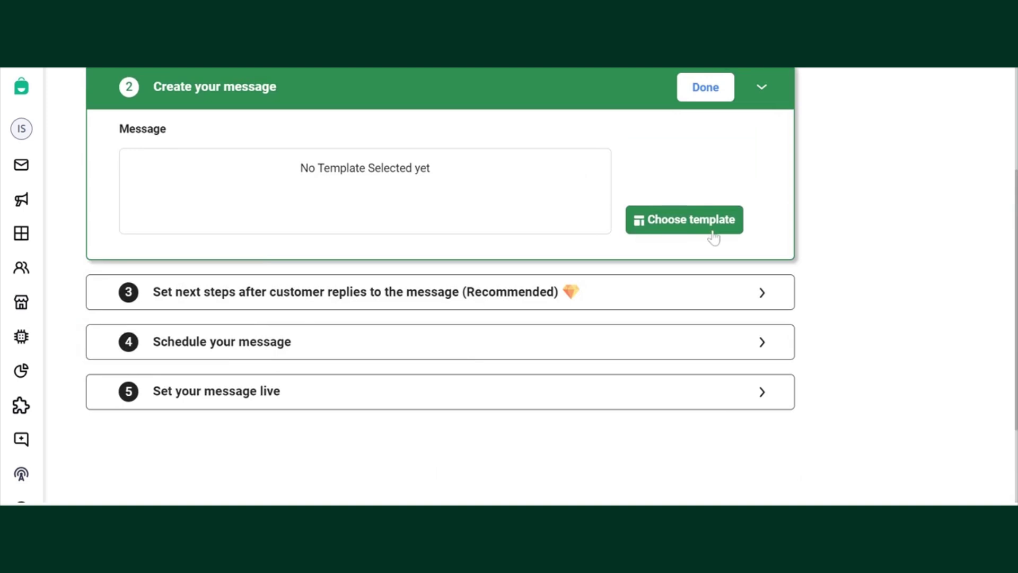
{"action": "left_click", "coordinate": [719, 234]}
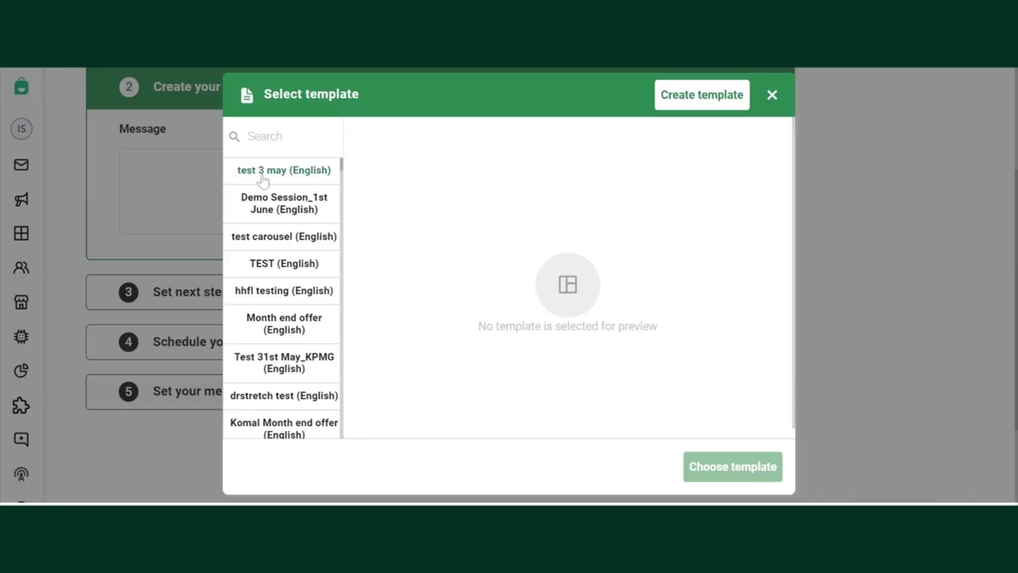
{"action": "scroll", "coordinate": [281, 289], "scroll_direction": "down", "scroll_amount": 3}
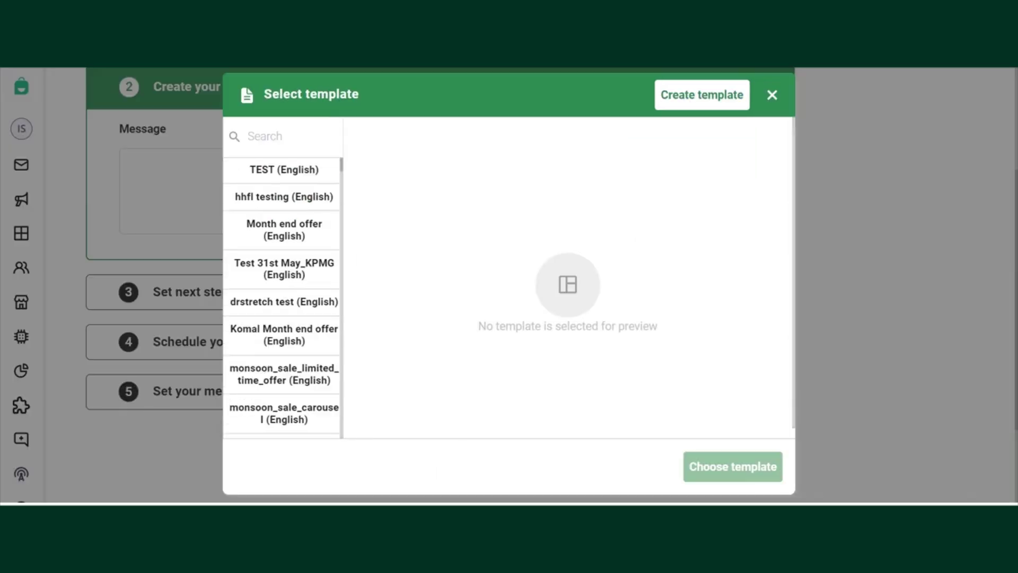
{"action": "left_click", "coordinate": [265, 136]}
{"action": "type", "text": "browse"}
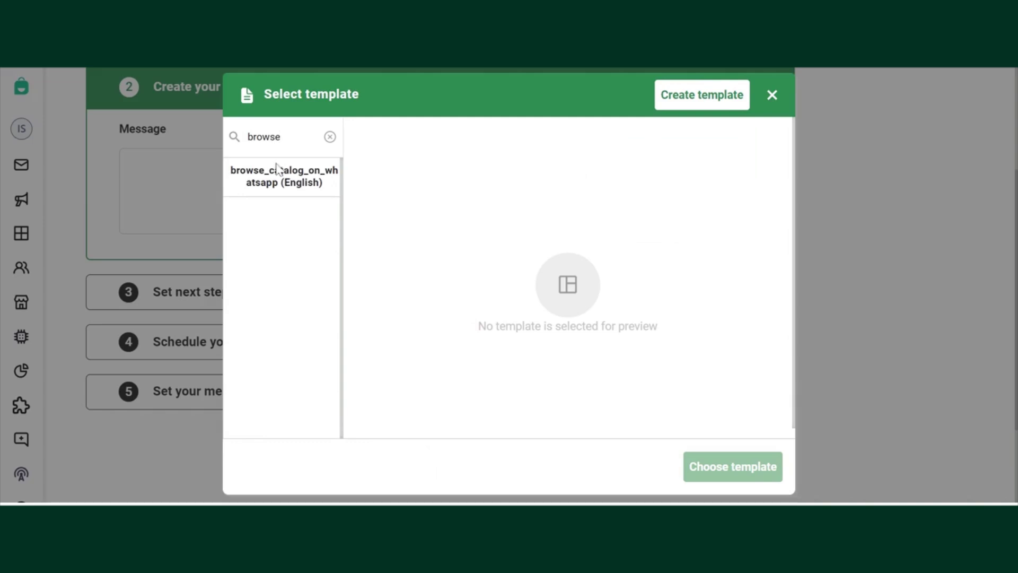
{"action": "left_click", "coordinate": [276, 169]}
{"action": "scroll", "coordinate": [537, 327], "scroll_direction": "down", "scroll_amount": 2}
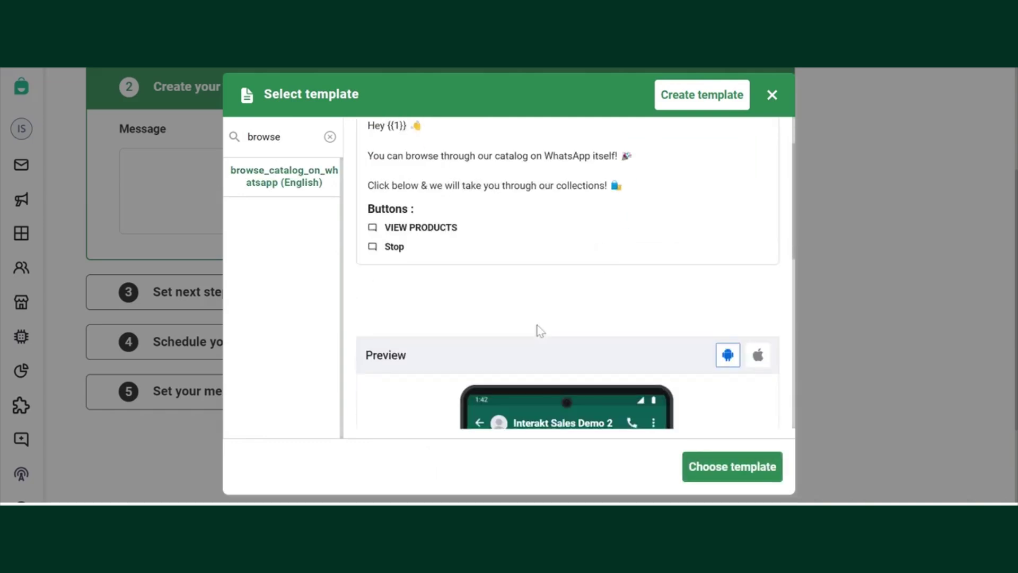
{"action": "left_click", "coordinate": [713, 468]}
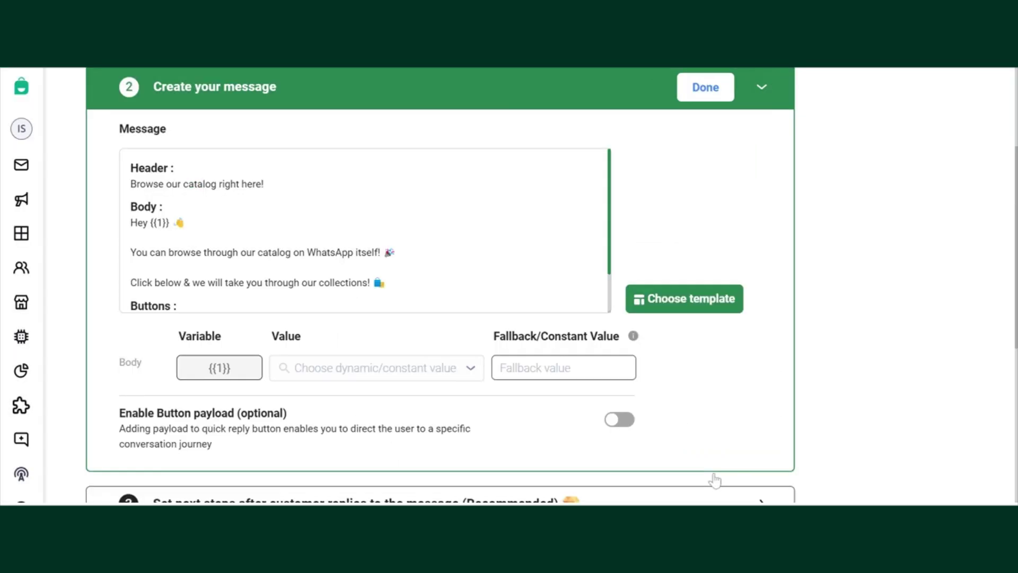
- Map the template's {{1}} variable to Name, with fallback 'there'
{"action": "left_click", "coordinate": [393, 377]}
{"action": "type", "text": "name"}
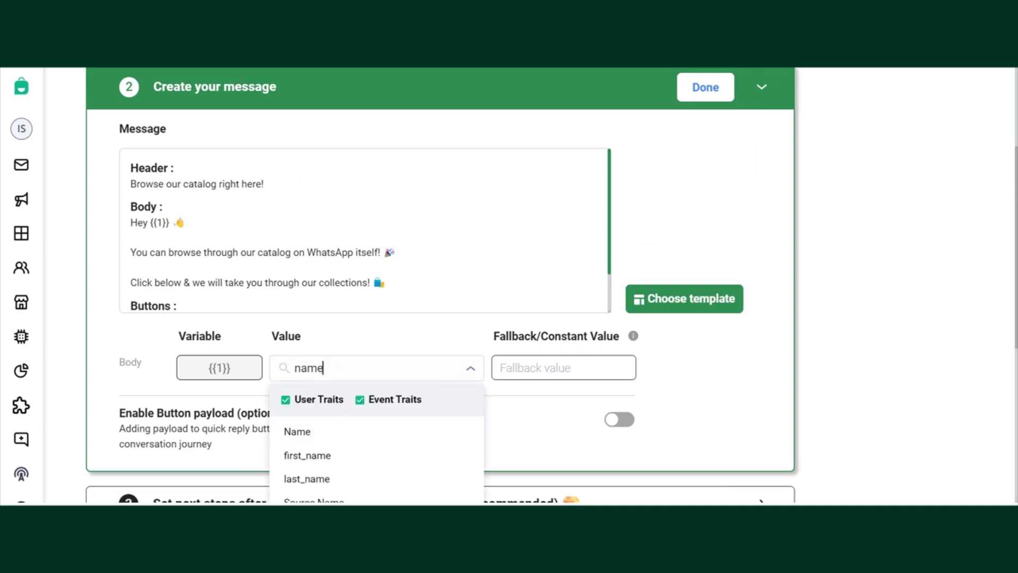
{"action": "left_click", "coordinate": [344, 442]}
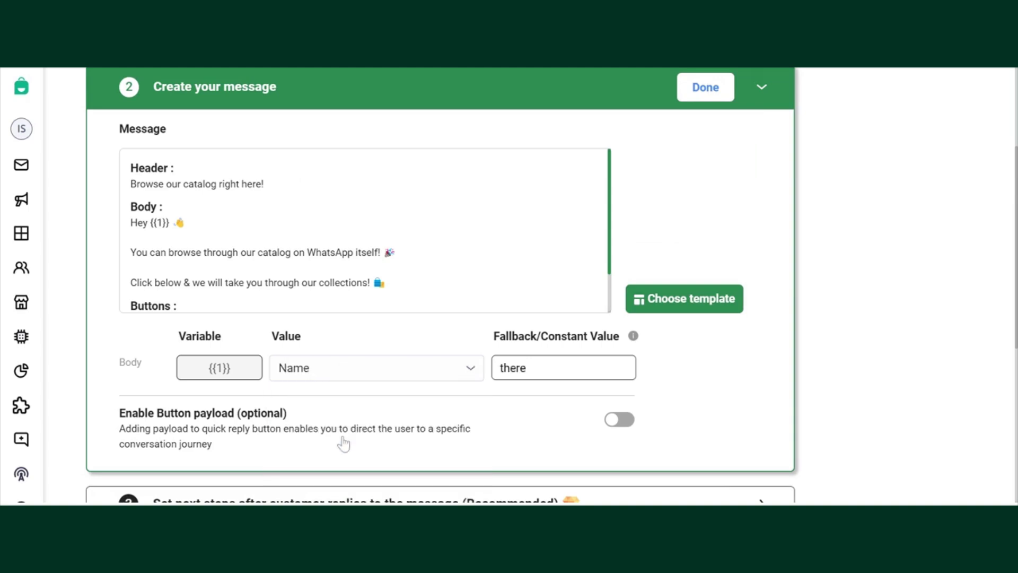
{"action": "scroll", "coordinate": [518, 392], "scroll_direction": "down", "scroll_amount": 1}
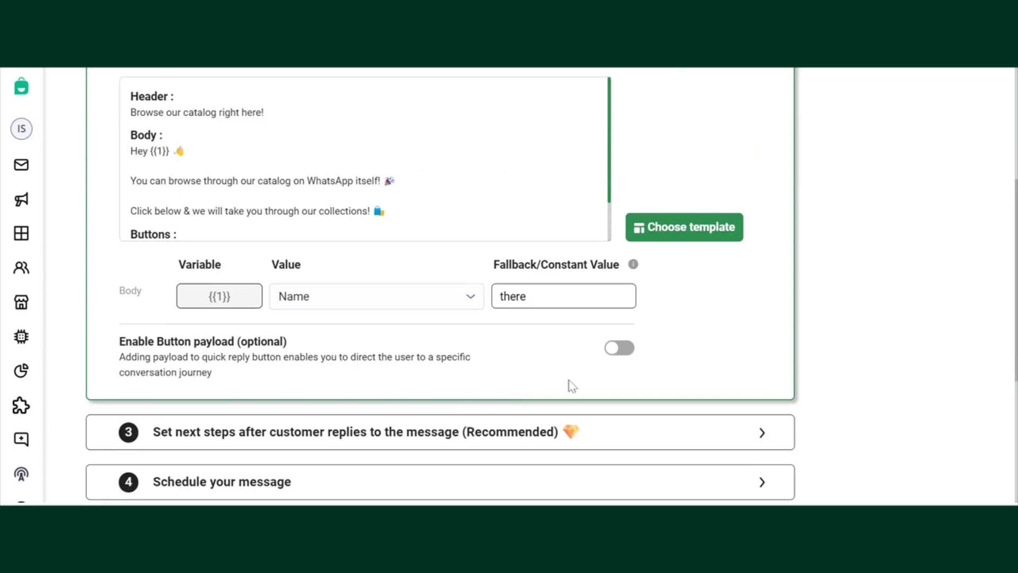
{"action": "scroll", "coordinate": [607, 378], "scroll_direction": "down", "scroll_amount": 1}
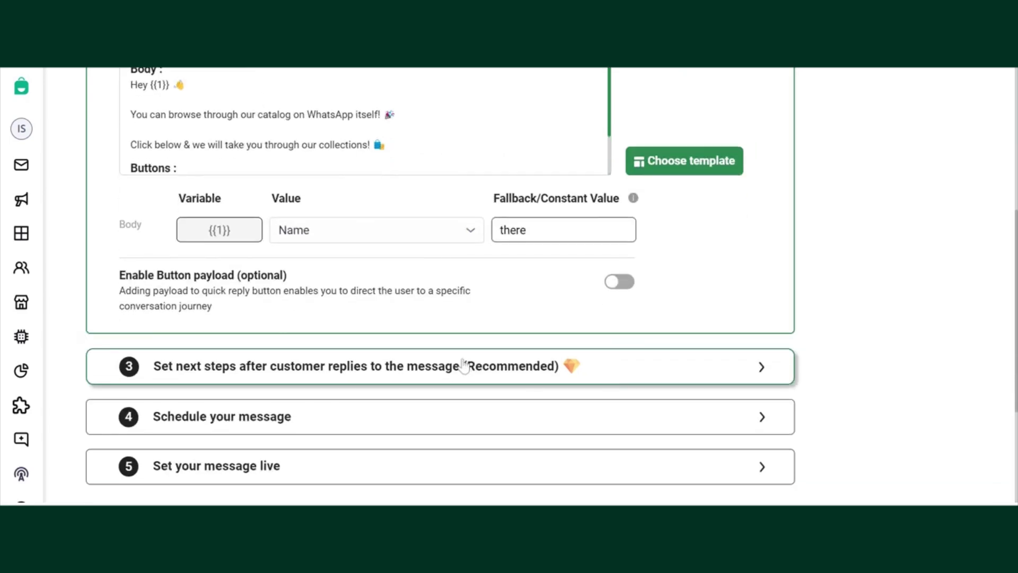
- Show the after-reply actions: Send your Products, Send Custom Reply and Send a Workflow
{"action": "left_click", "coordinate": [463, 365]}
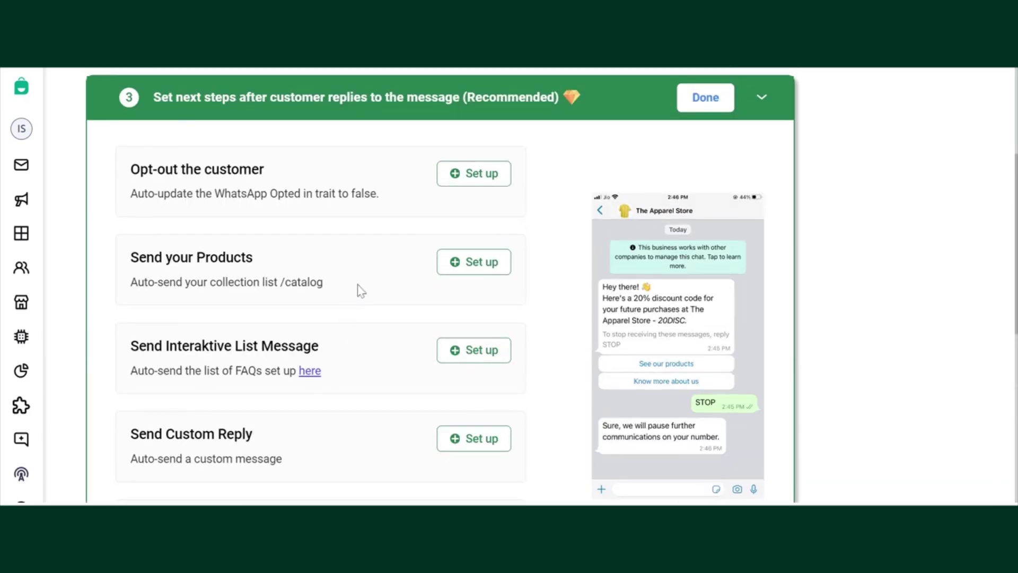
{"action": "scroll", "coordinate": [402, 319], "scroll_direction": "up", "scroll_amount": 4}
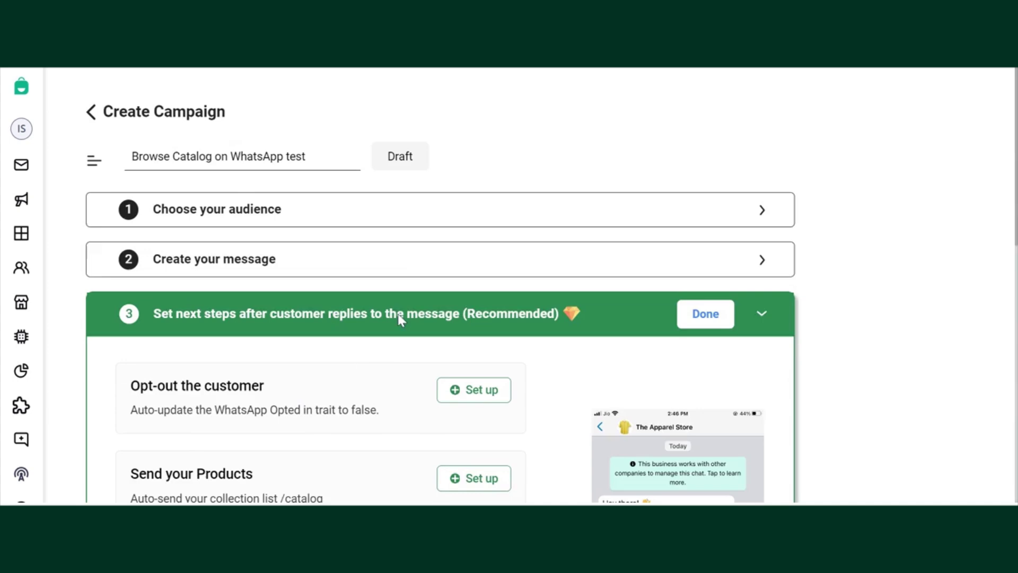
{"action": "left_click", "coordinate": [402, 269]}
{"action": "scroll", "coordinate": [326, 364], "scroll_direction": "down", "scroll_amount": 3}
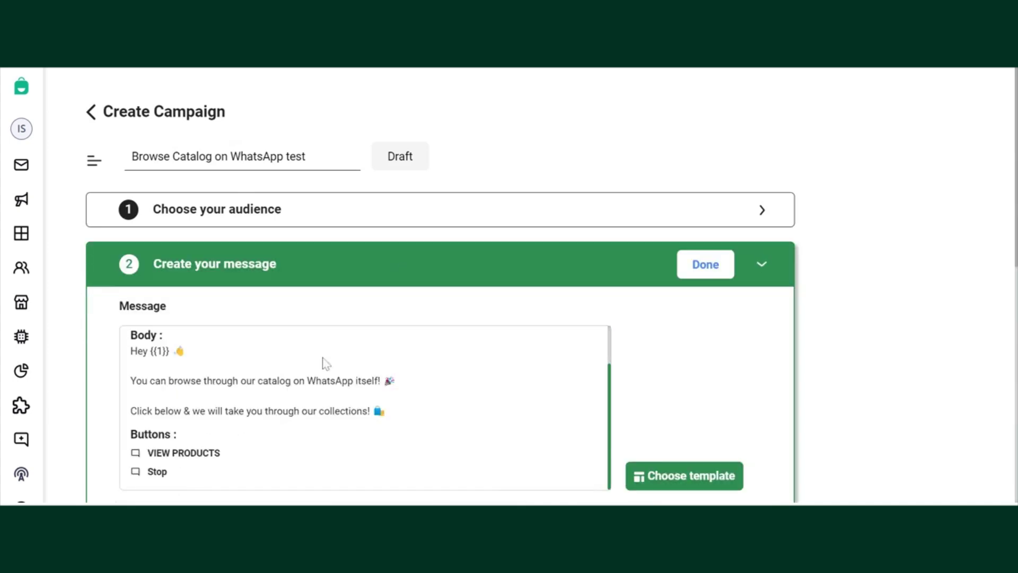
{"action": "scroll", "coordinate": [249, 414], "scroll_direction": "down", "scroll_amount": 6}
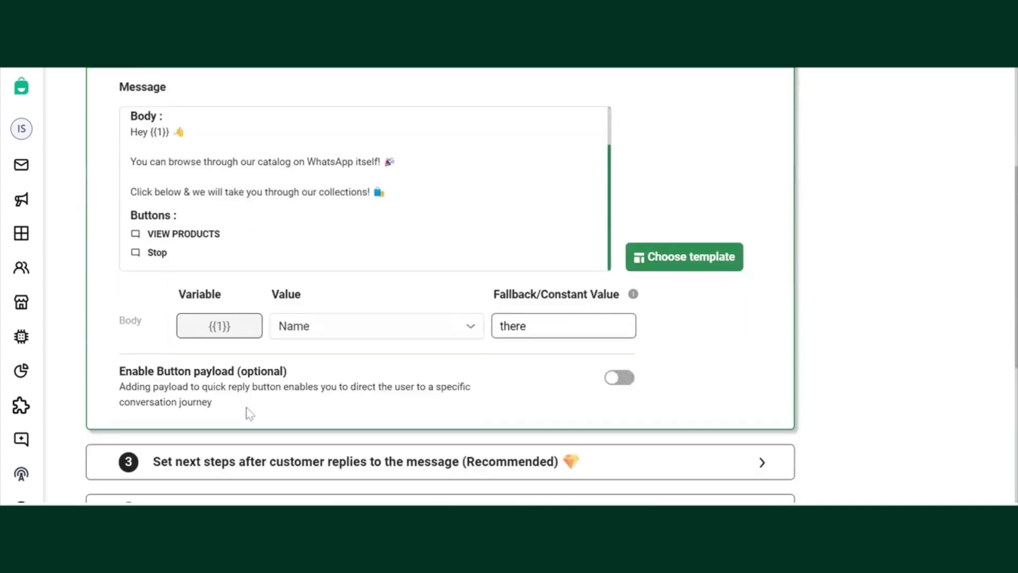
{"action": "left_click", "coordinate": [264, 301]}
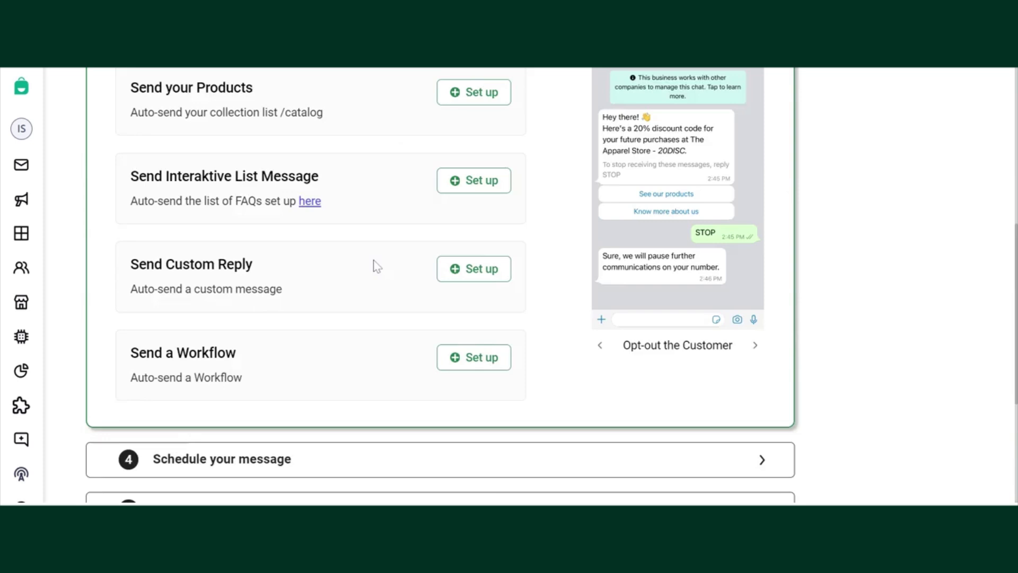
{"action": "scroll", "coordinate": [375, 266], "scroll_direction": "up", "scroll_amount": 2}
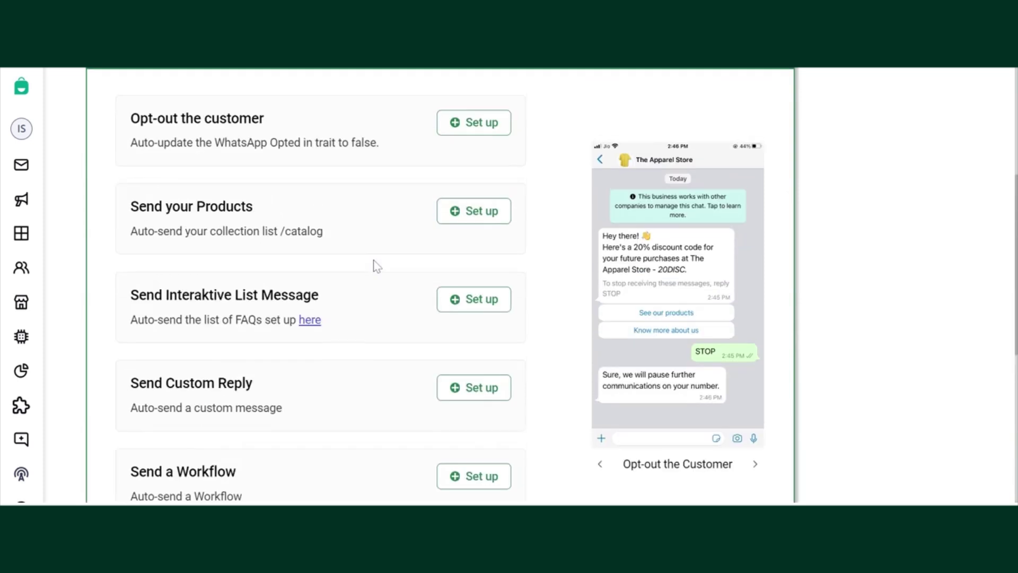
- Add the Opt-out the customer flow, triggered by the Stop button, and save it
{"action": "left_click", "coordinate": [481, 124]}
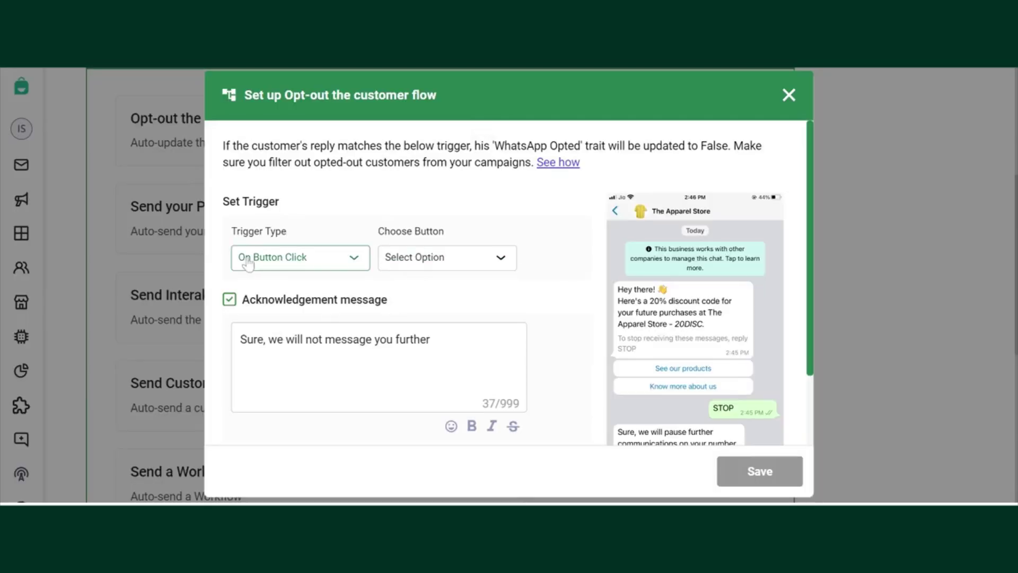
{"action": "left_click", "coordinate": [437, 267]}
{"action": "left_click", "coordinate": [432, 310]}
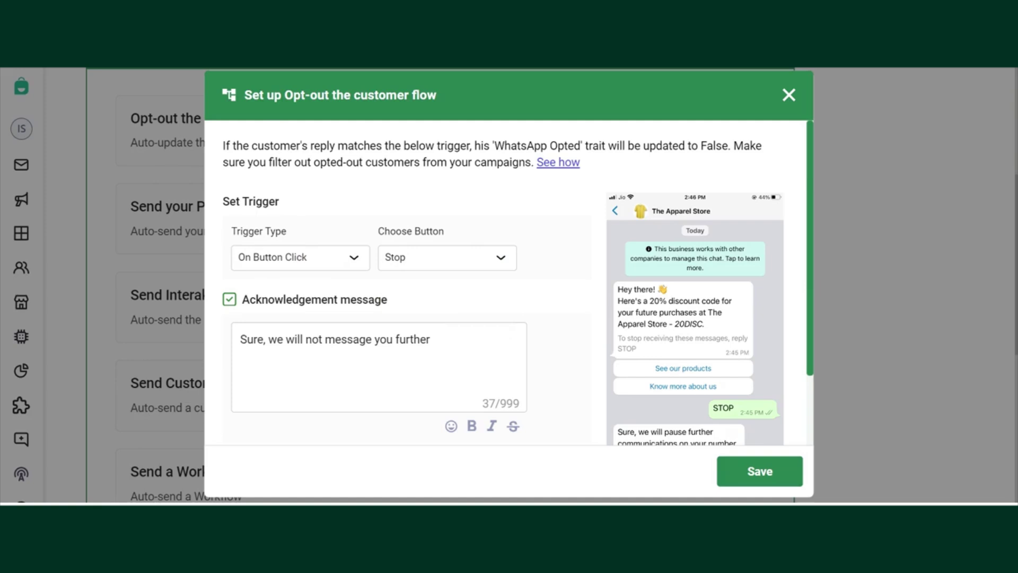
{"action": "scroll", "coordinate": [610, 397], "scroll_direction": "down", "scroll_amount": 3}
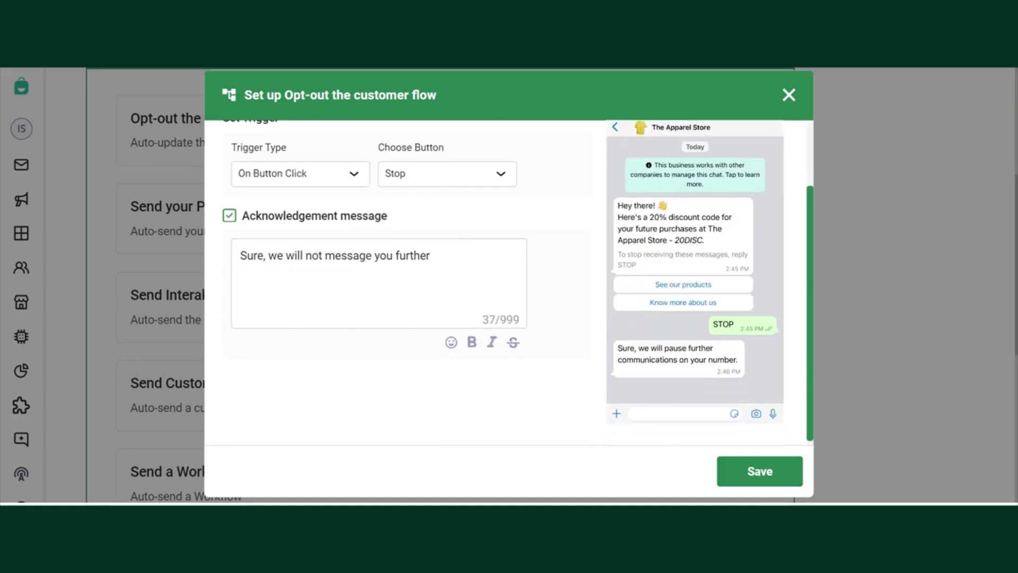
{"action": "left_click", "coordinate": [749, 471]}
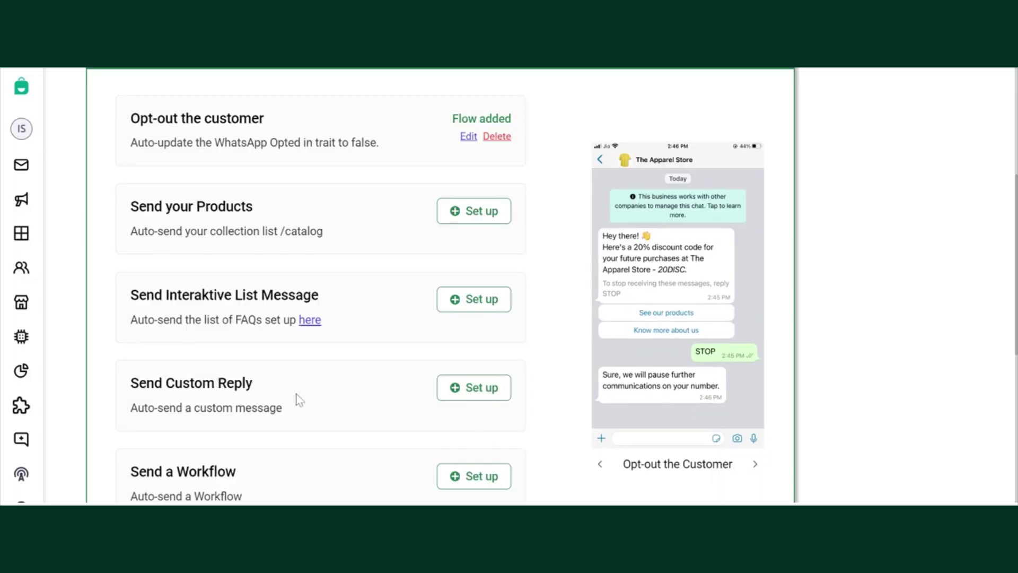
{"action": "scroll", "coordinate": [300, 400], "scroll_direction": "down", "scroll_amount": 1}
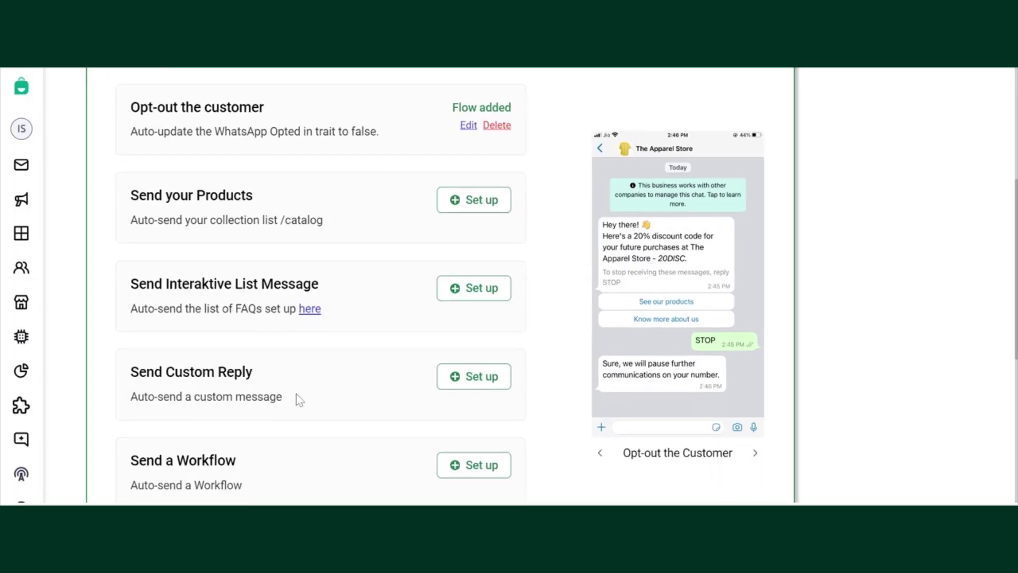
- Start the Send your Products flow, triggered by the VIEW PRODUCTS button
{"action": "left_click", "coordinate": [479, 204]}
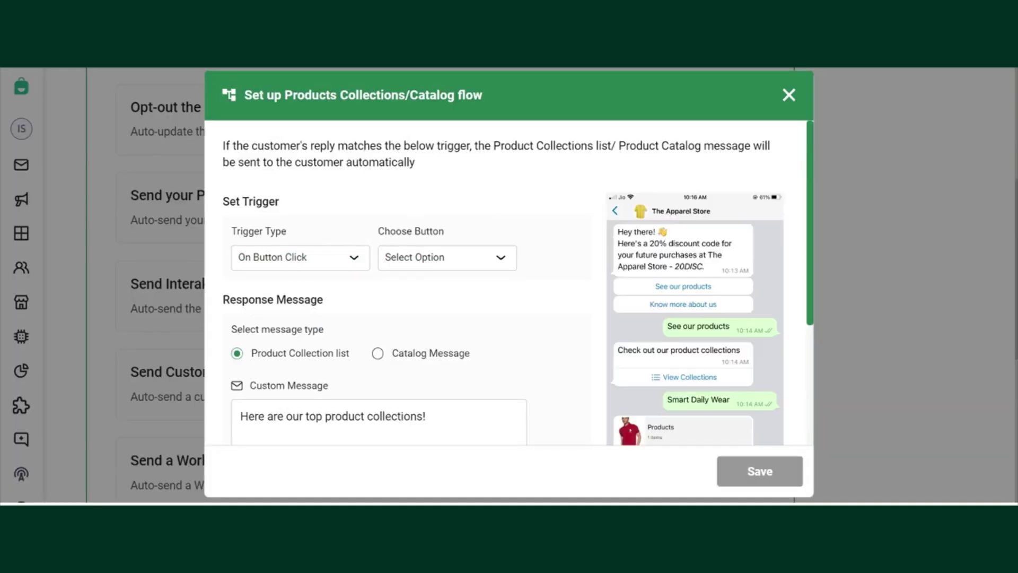
{"action": "left_click", "coordinate": [436, 263]}
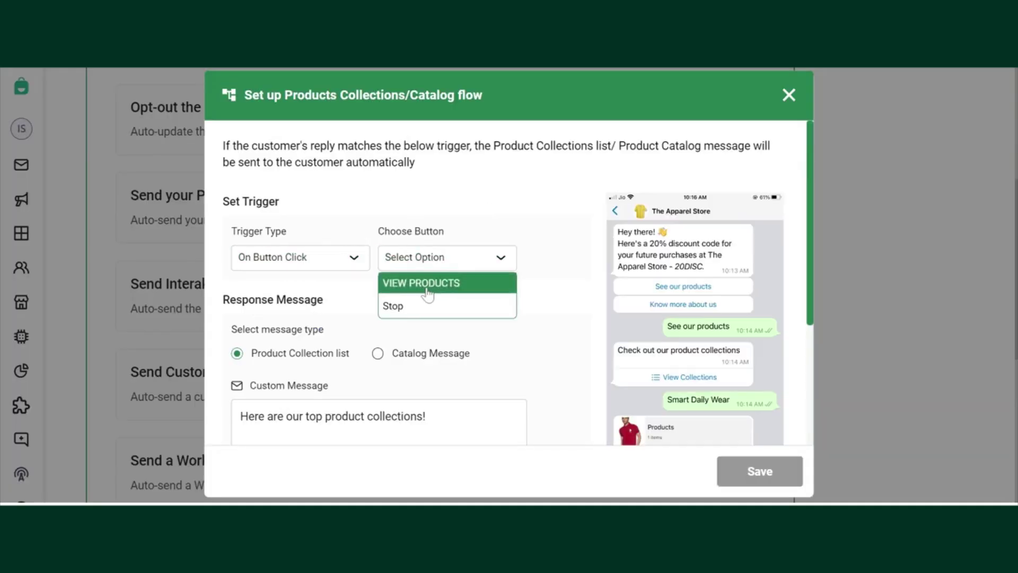
{"action": "left_click", "coordinate": [427, 282]}
{"action": "scroll", "coordinate": [418, 375], "scroll_direction": "down", "scroll_amount": 4}
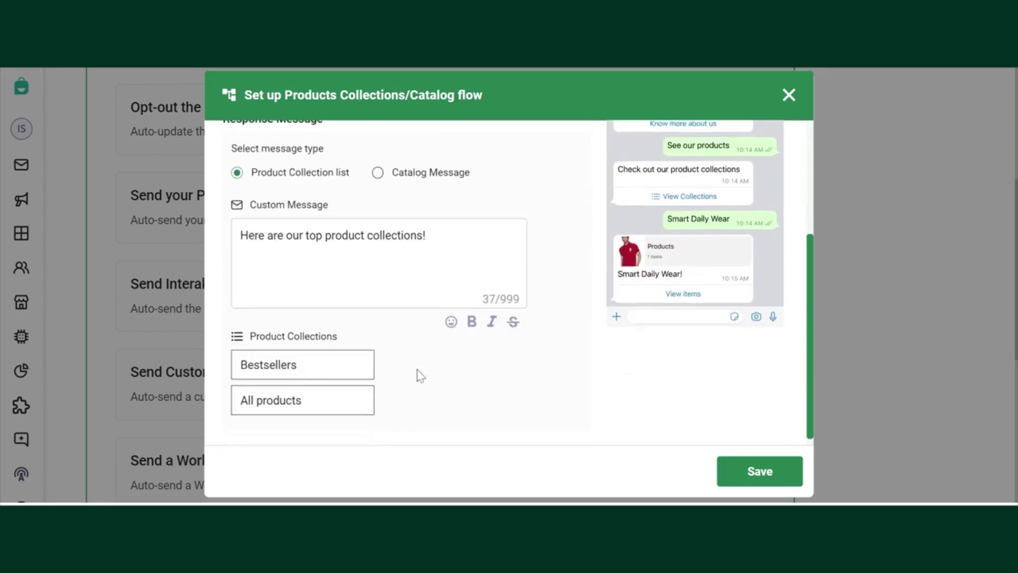
{"action": "scroll", "coordinate": [358, 339], "scroll_direction": "down", "scroll_amount": 1}
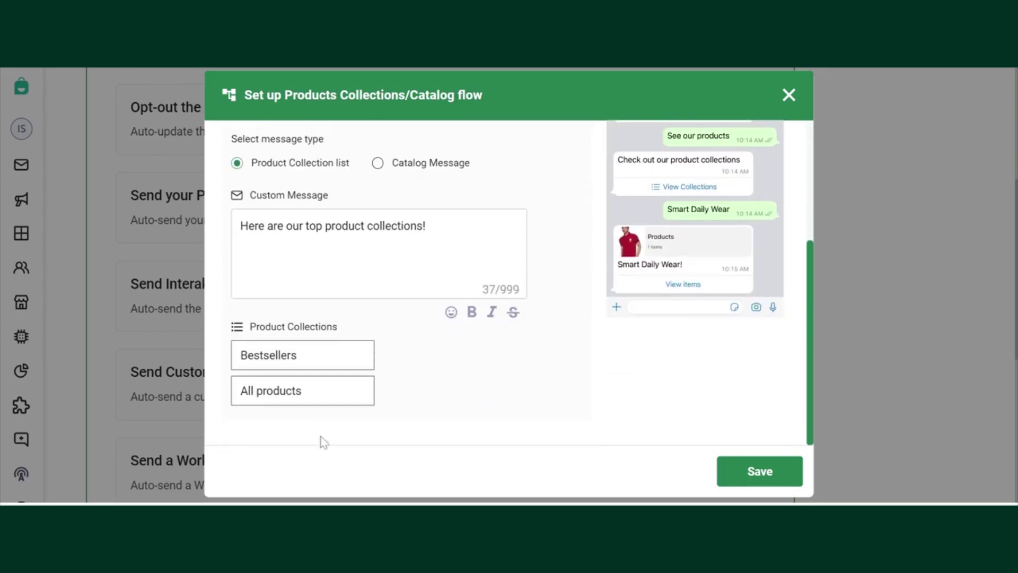
{"action": "scroll", "coordinate": [375, 334], "scroll_direction": "up", "scroll_amount": 2}
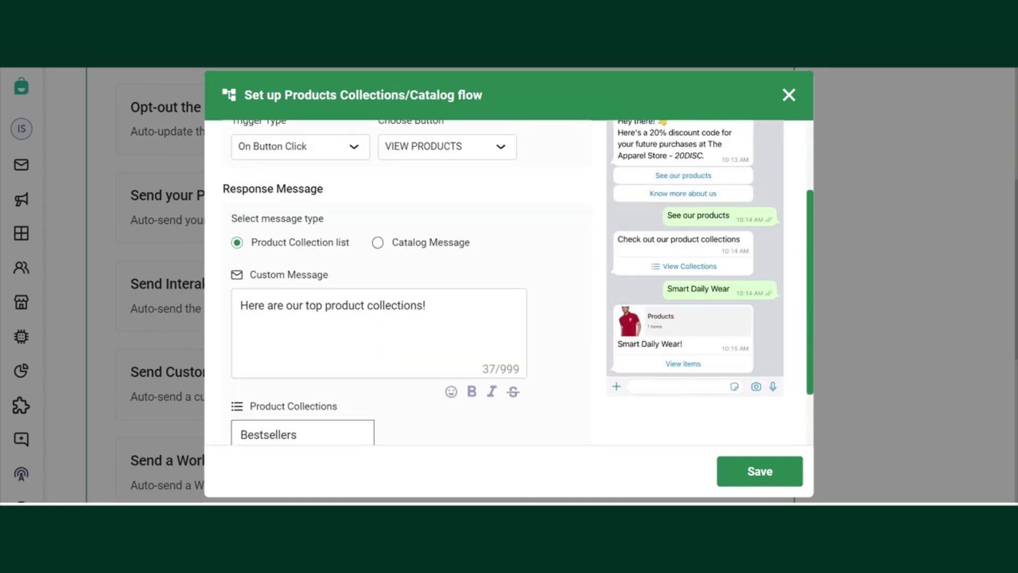
- Keep Product Collection list as the reply instead of the Bestsellers catalog, and save the flow
{"action": "left_click", "coordinate": [378, 244]}
{"action": "scroll", "coordinate": [377, 319], "scroll_direction": "down", "scroll_amount": 1}
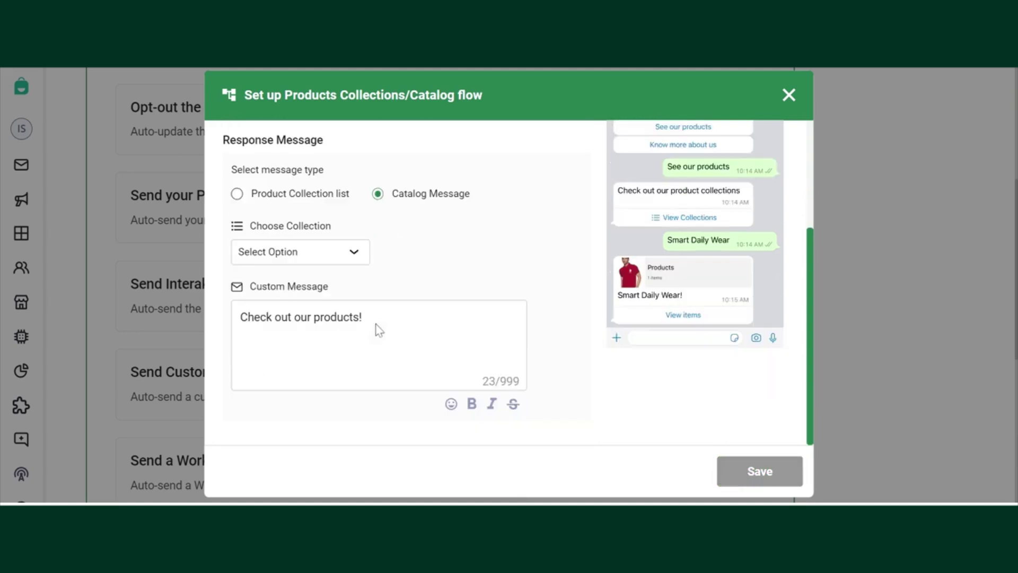
{"action": "left_click", "coordinate": [305, 260]}
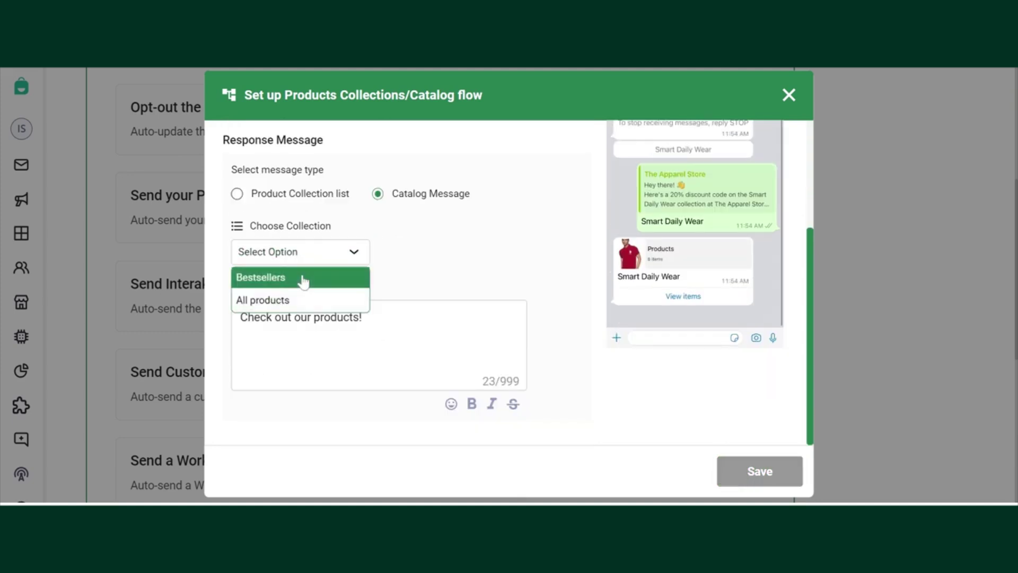
{"action": "left_click", "coordinate": [300, 279]}
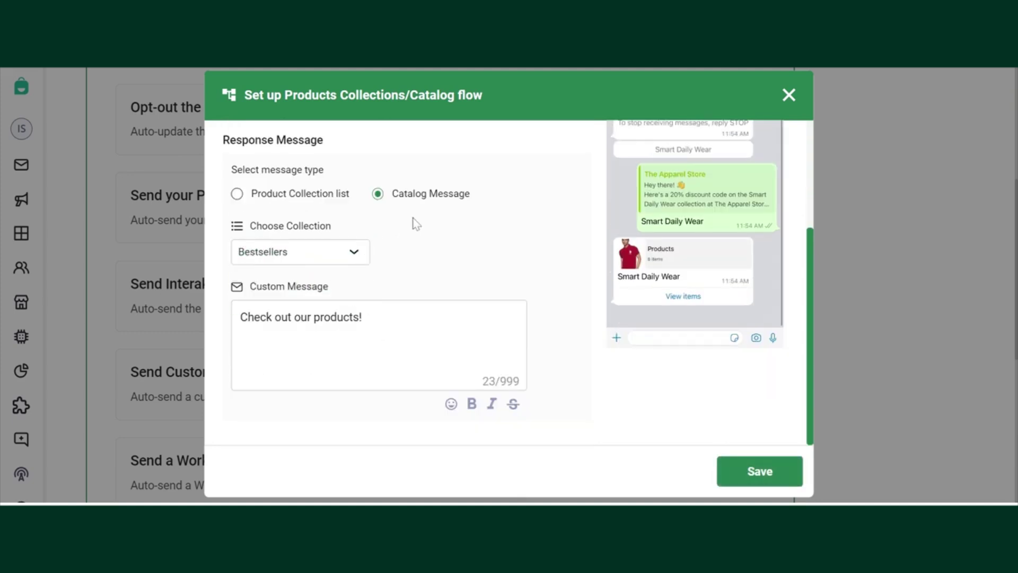
{"action": "left_click", "coordinate": [237, 194]}
{"action": "scroll", "coordinate": [379, 265], "scroll_direction": "down", "scroll_amount": 1}
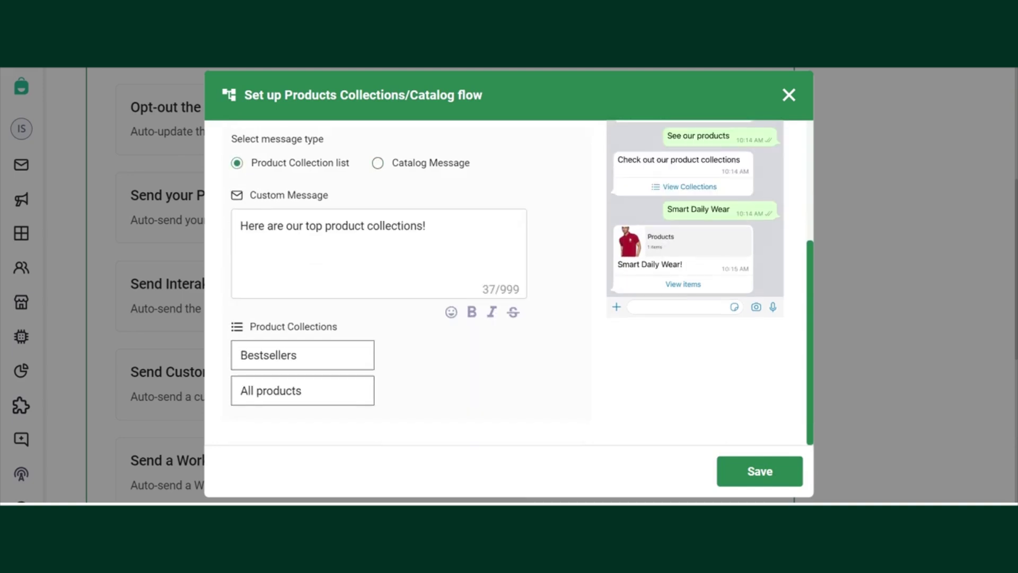
{"action": "left_click", "coordinate": [759, 471]}
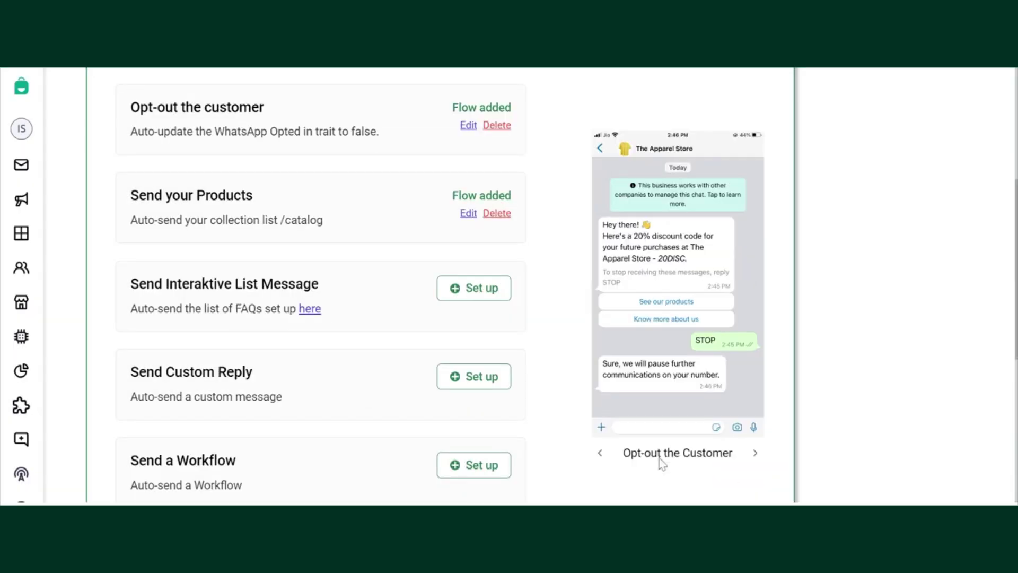
- Keep sending immediate and bring up the Set live confirmation for 1 user
{"action": "scroll", "coordinate": [647, 450], "scroll_direction": "down", "scroll_amount": 5}
{"action": "scroll", "coordinate": [635, 445], "scroll_direction": "down", "scroll_amount": 2}
{"action": "left_click", "coordinate": [318, 219]}
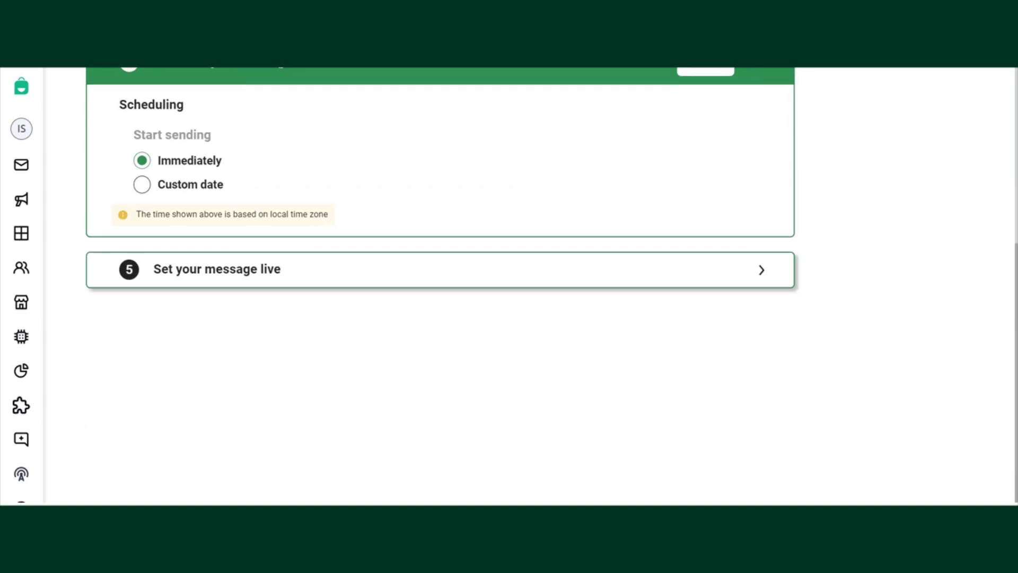
{"action": "left_click", "coordinate": [248, 269]}
{"action": "scroll", "coordinate": [245, 312], "scroll_direction": "up", "scroll_amount": 1}
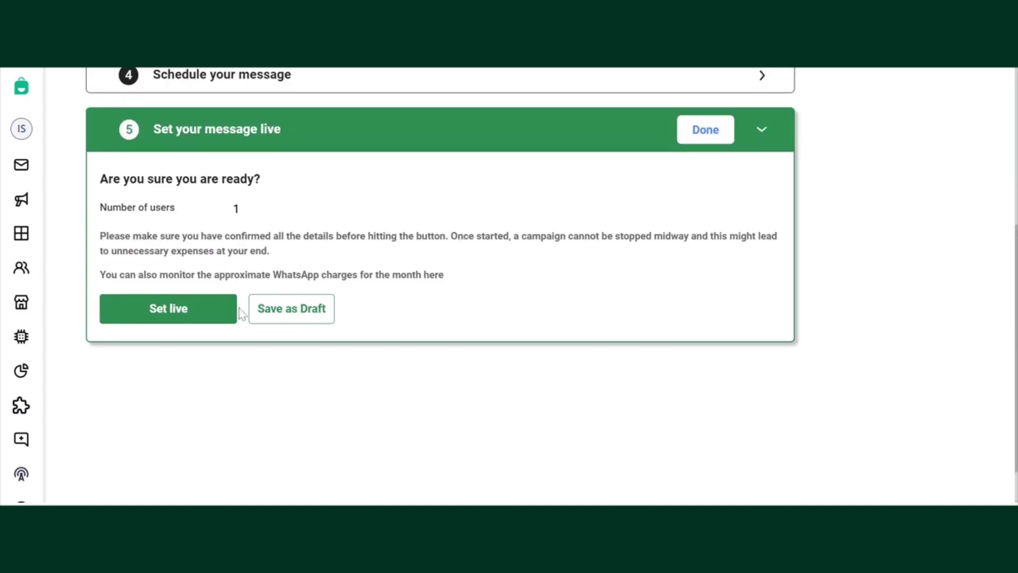
- Launch the campaign, review its Campaign Detail page, and move to the Commerce Order Panel
{"action": "left_click", "coordinate": [166, 313]}
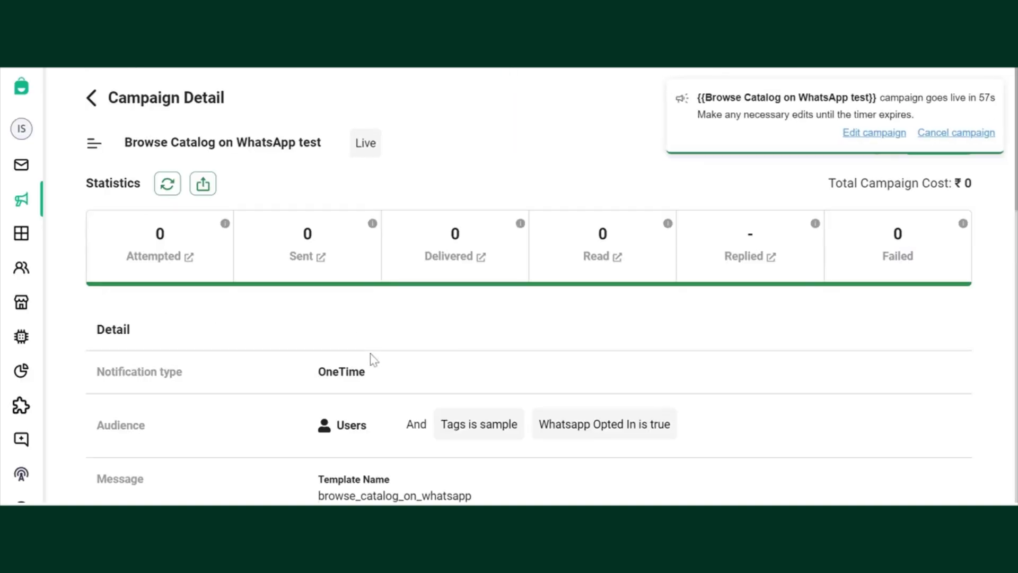
{"action": "scroll", "coordinate": [398, 289], "scroll_direction": "down", "scroll_amount": 1}
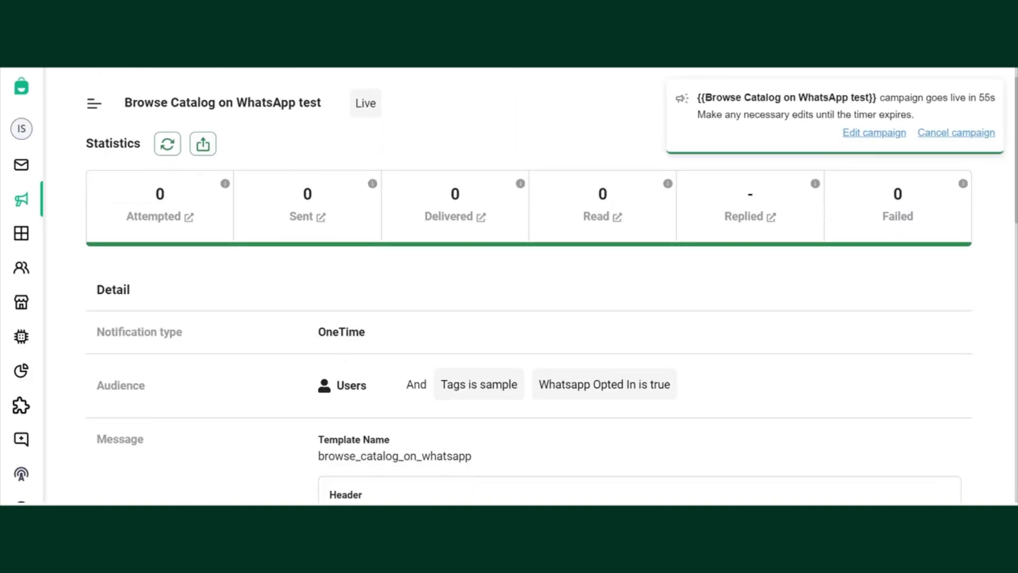
{"action": "scroll", "coordinate": [401, 285], "scroll_direction": "up", "scroll_amount": 1}
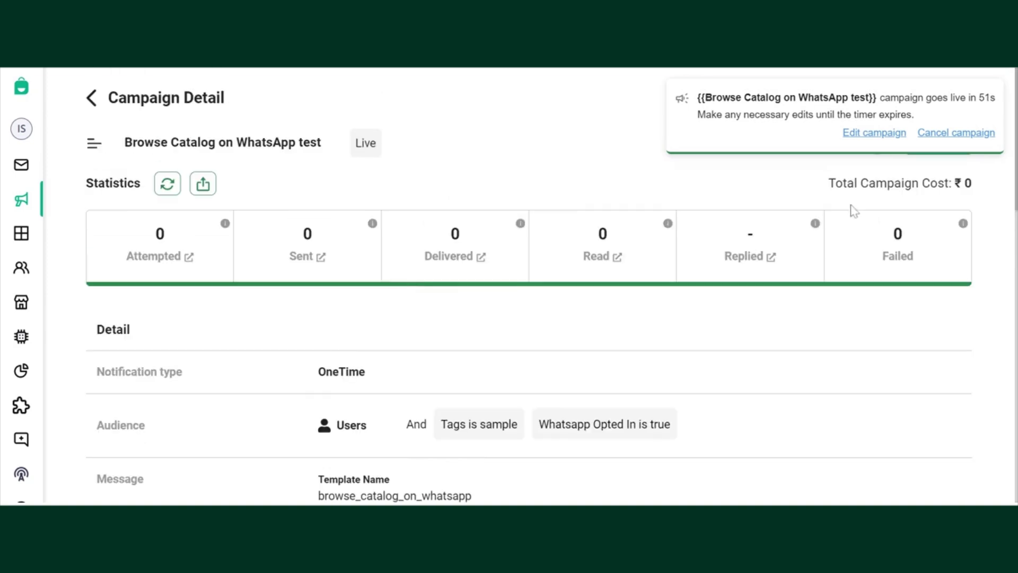
{"action": "scroll", "coordinate": [611, 228], "scroll_direction": "down", "scroll_amount": 2}
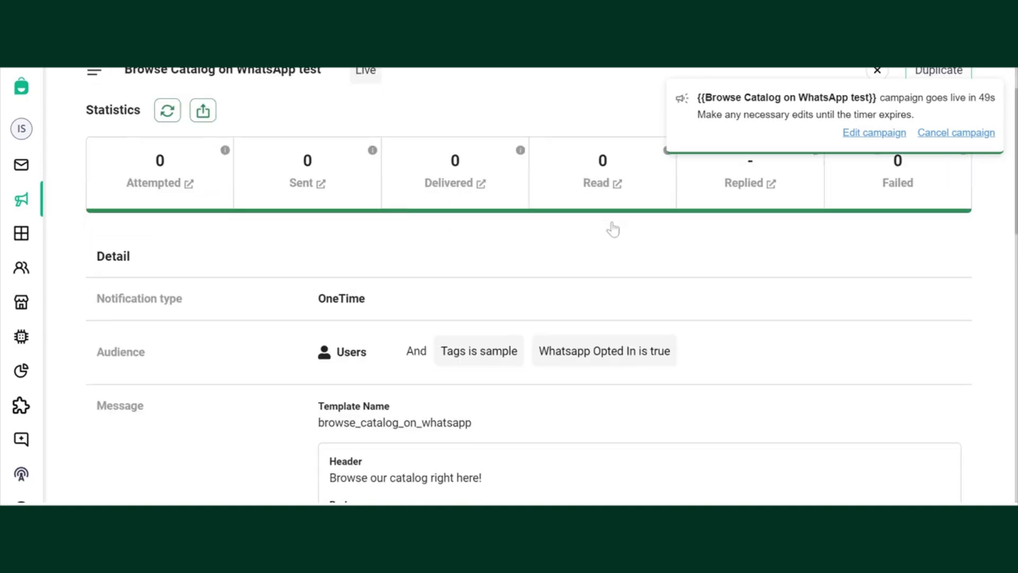
{"action": "scroll", "coordinate": [488, 306], "scroll_direction": "up", "scroll_amount": 1}
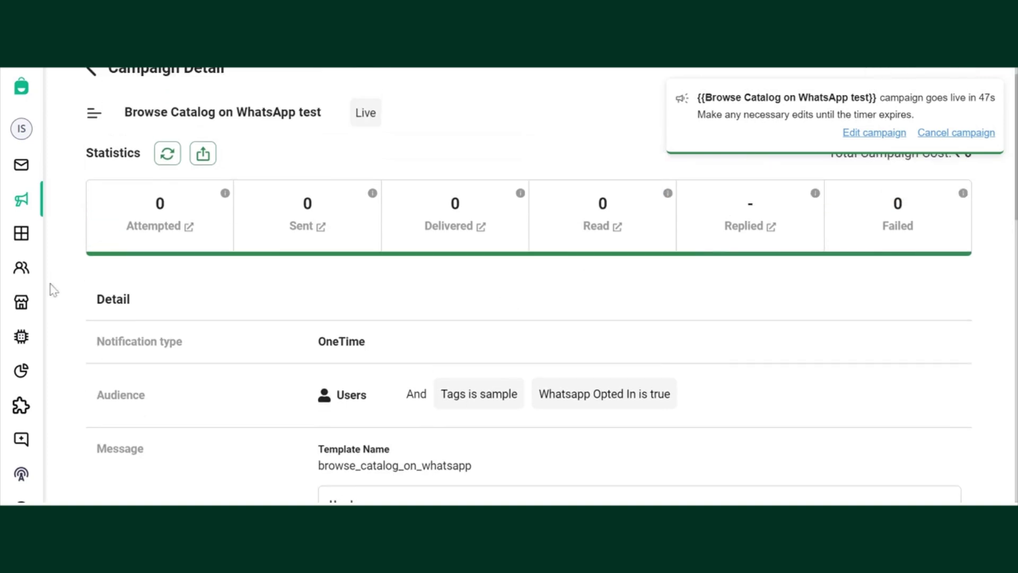
{"action": "left_click", "coordinate": [62, 300]}
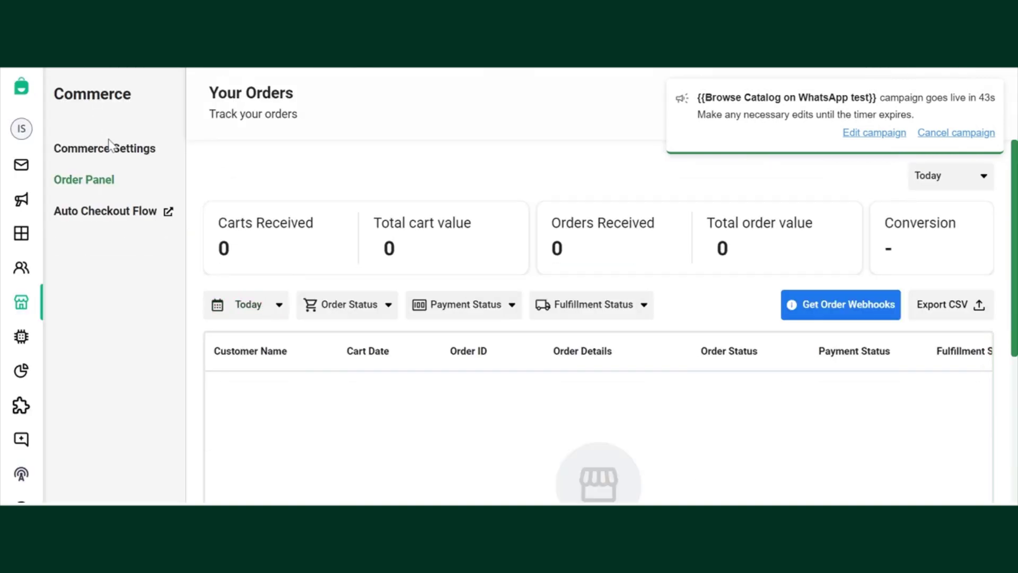
- Open Commerce Settings and expand 'Send out Catalogs in Auto Replies'
{"action": "left_click", "coordinate": [108, 146]}
{"action": "scroll", "coordinate": [381, 298], "scroll_direction": "down", "scroll_amount": 2}
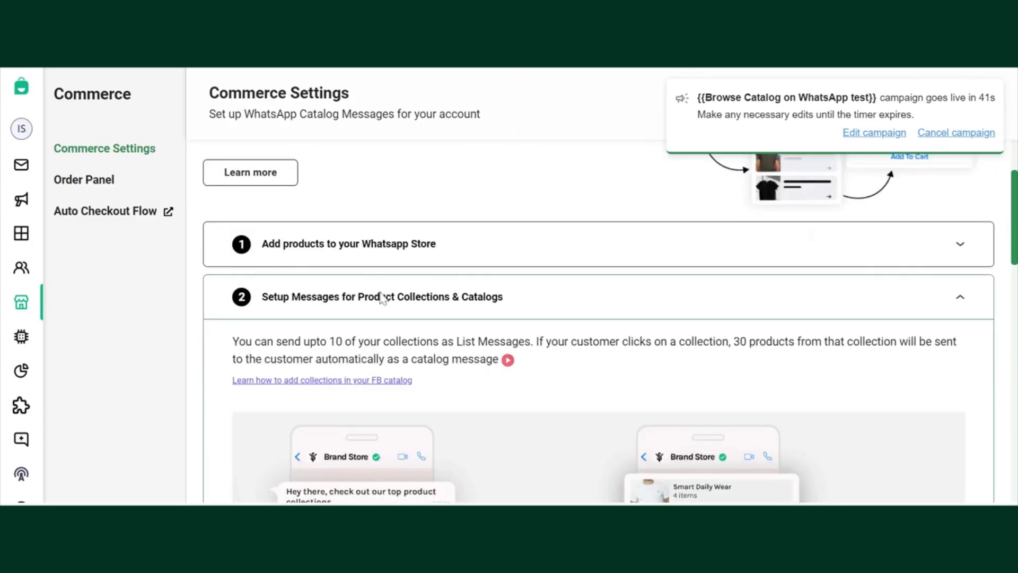
{"action": "scroll", "coordinate": [599, 324], "scroll_direction": "down", "scroll_amount": 10}
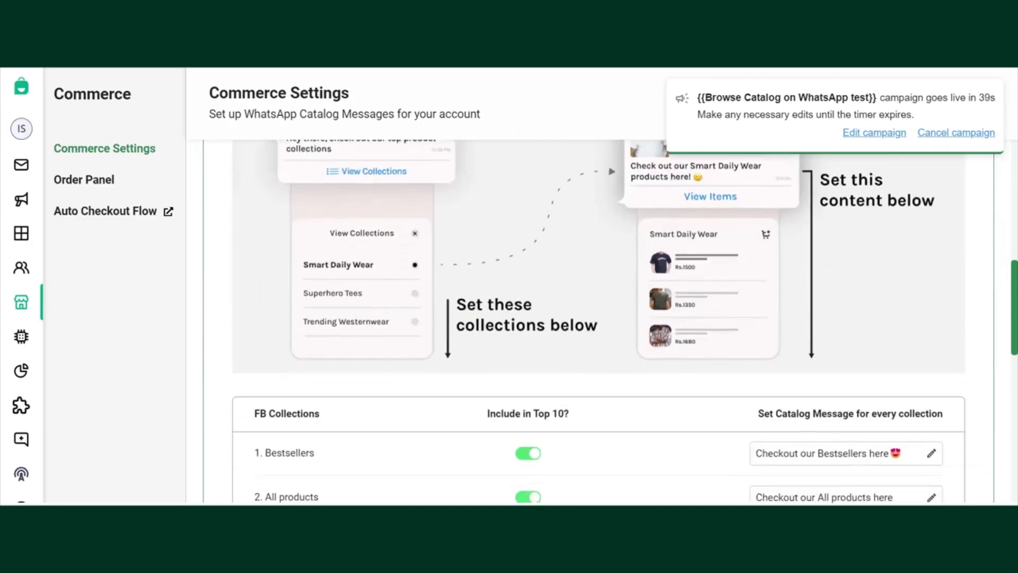
{"action": "scroll", "coordinate": [370, 380], "scroll_direction": "down", "scroll_amount": 4}
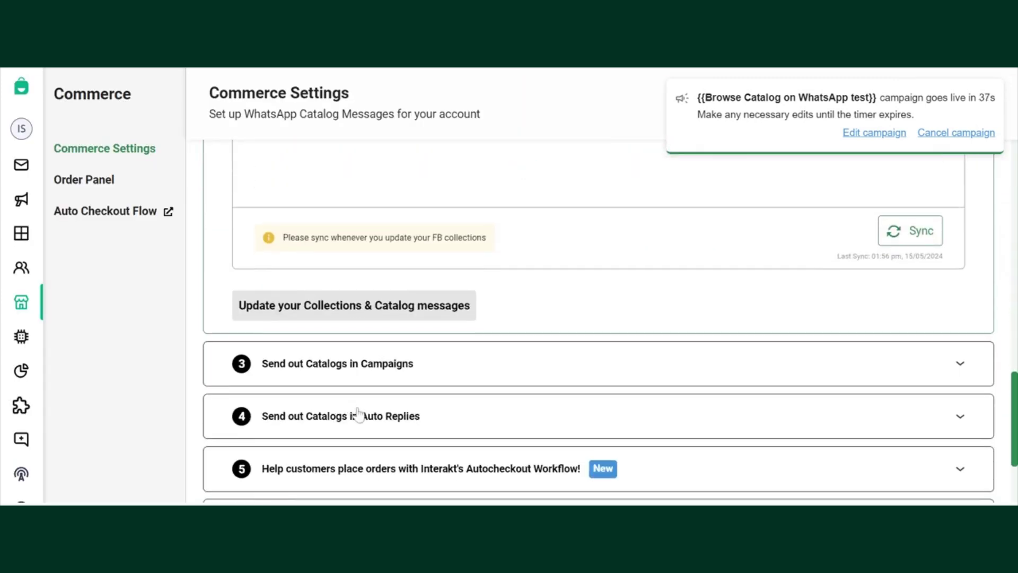
{"action": "scroll", "coordinate": [352, 414], "scroll_direction": "down", "scroll_amount": 1}
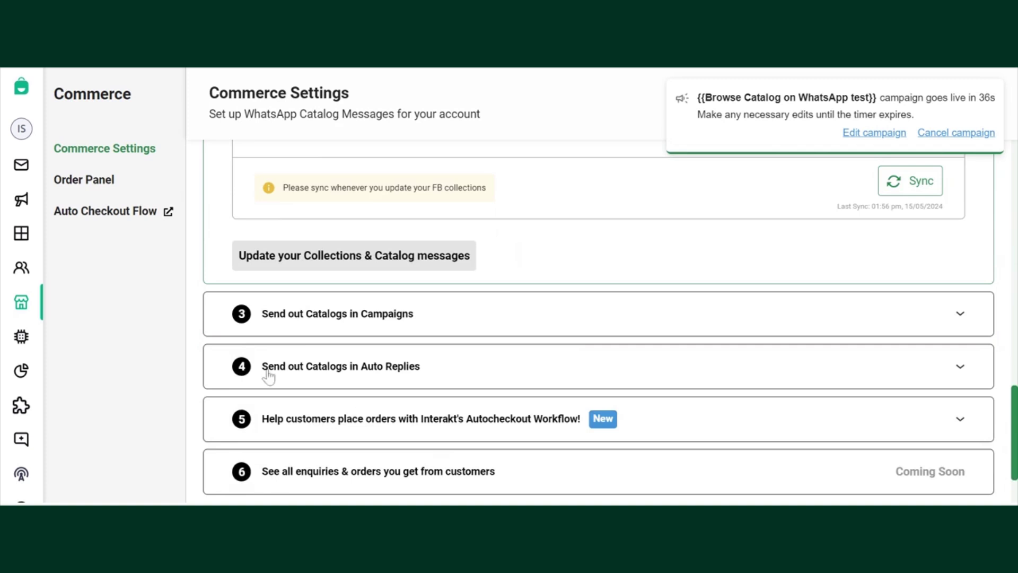
{"action": "left_click", "coordinate": [378, 377]}
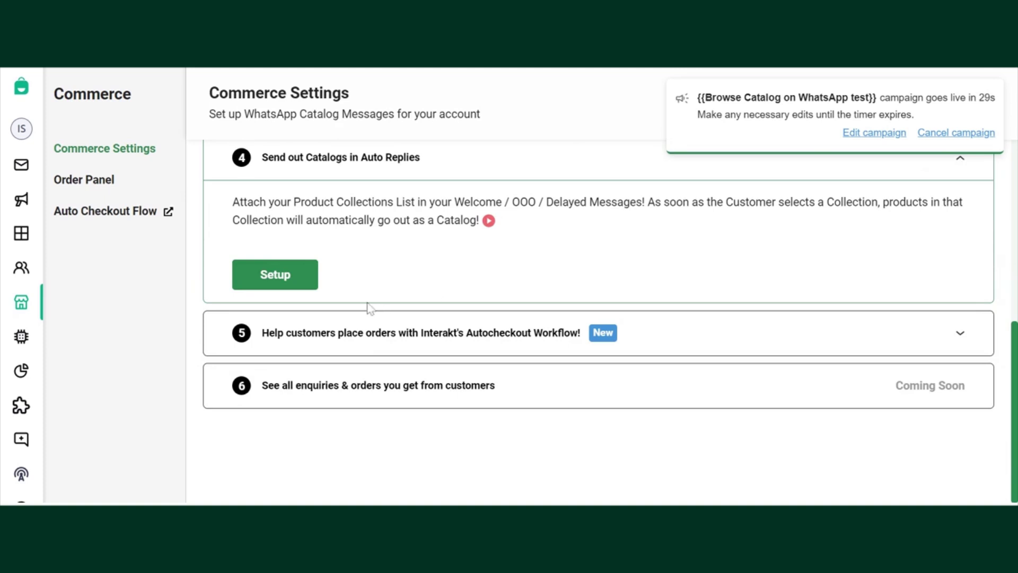
- Set the Welcome Message reply to 'Add list of Product Collections' and save it
{"action": "left_click", "coordinate": [266, 277]}
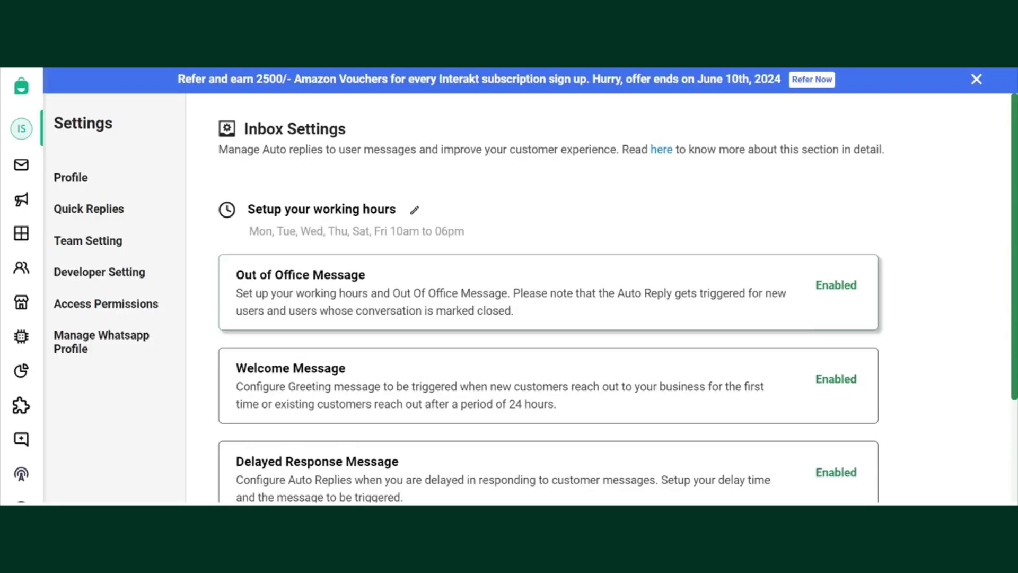
{"action": "scroll", "coordinate": [305, 364], "scroll_direction": "down", "scroll_amount": 2}
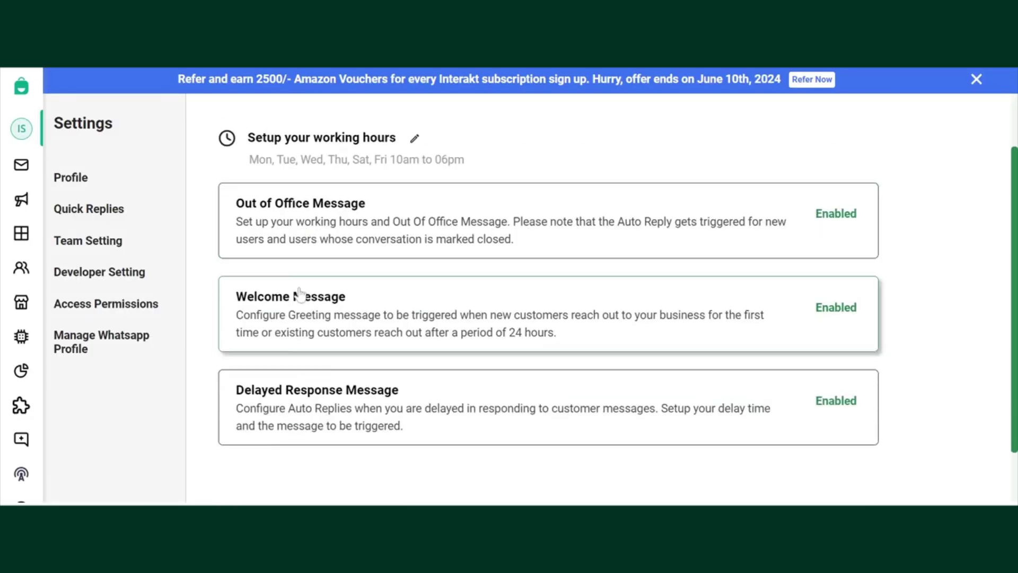
{"action": "left_click", "coordinate": [297, 325]}
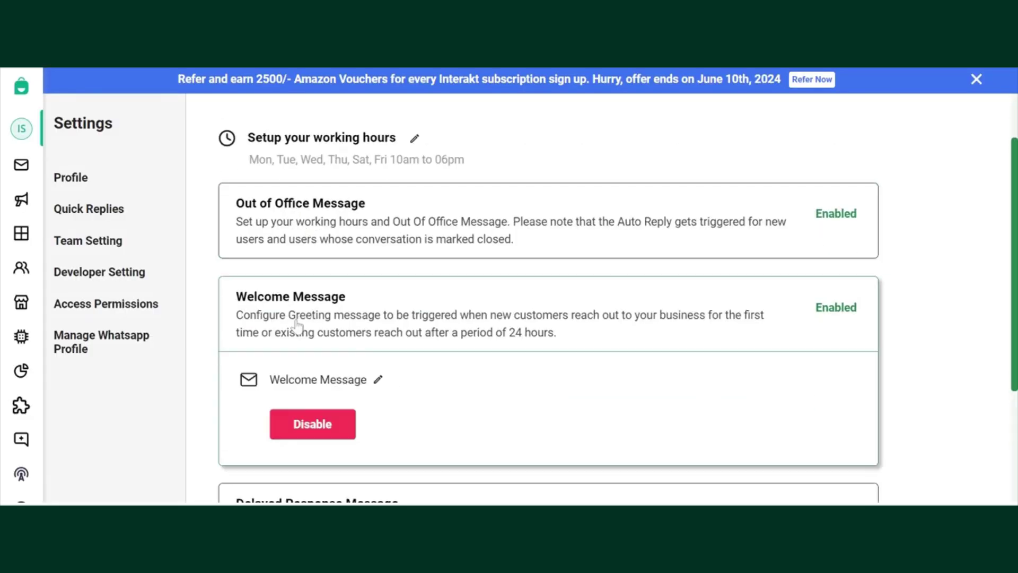
{"action": "left_click", "coordinate": [378, 383]}
{"action": "scroll", "coordinate": [379, 387], "scroll_direction": "down", "scroll_amount": 5}
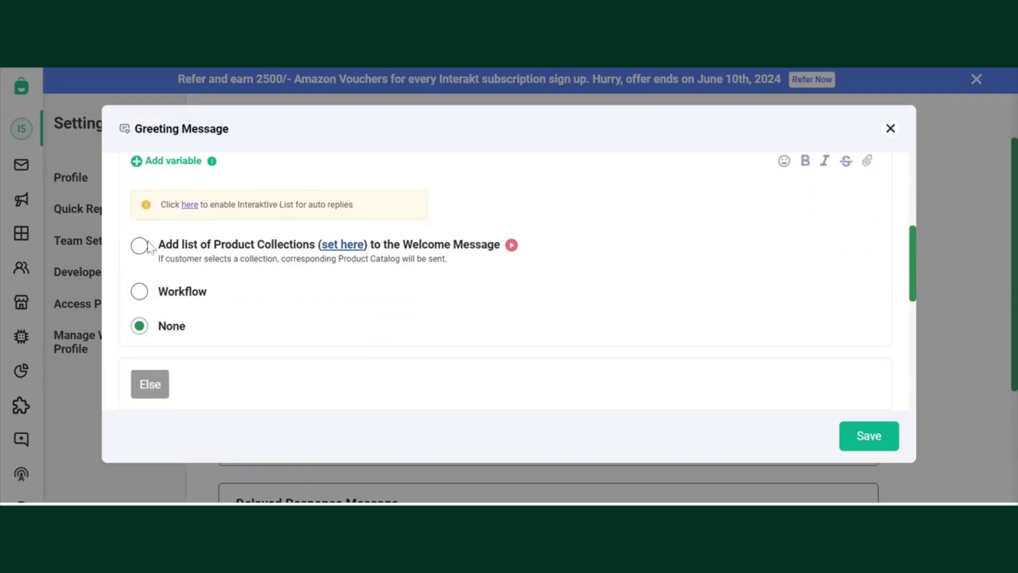
{"action": "left_click", "coordinate": [139, 249]}
{"action": "scroll", "coordinate": [327, 283], "scroll_direction": "down", "scroll_amount": 1}
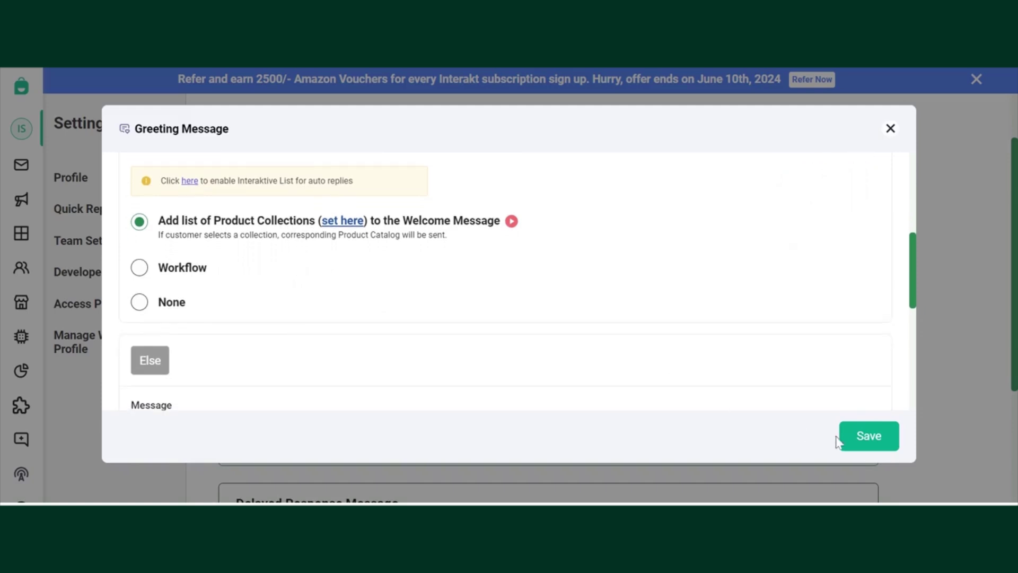
{"action": "left_click", "coordinate": [859, 440]}
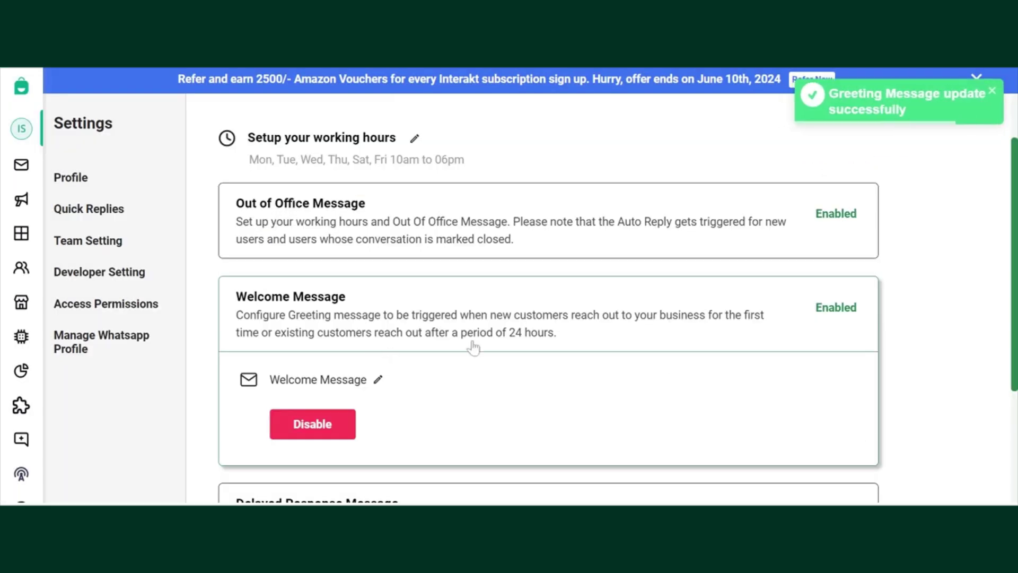
- Check the delayed response message unchanged, then expand the Out of Office Message auto-reply
{"action": "scroll", "coordinate": [523, 390], "scroll_direction": "down", "scroll_amount": 1}
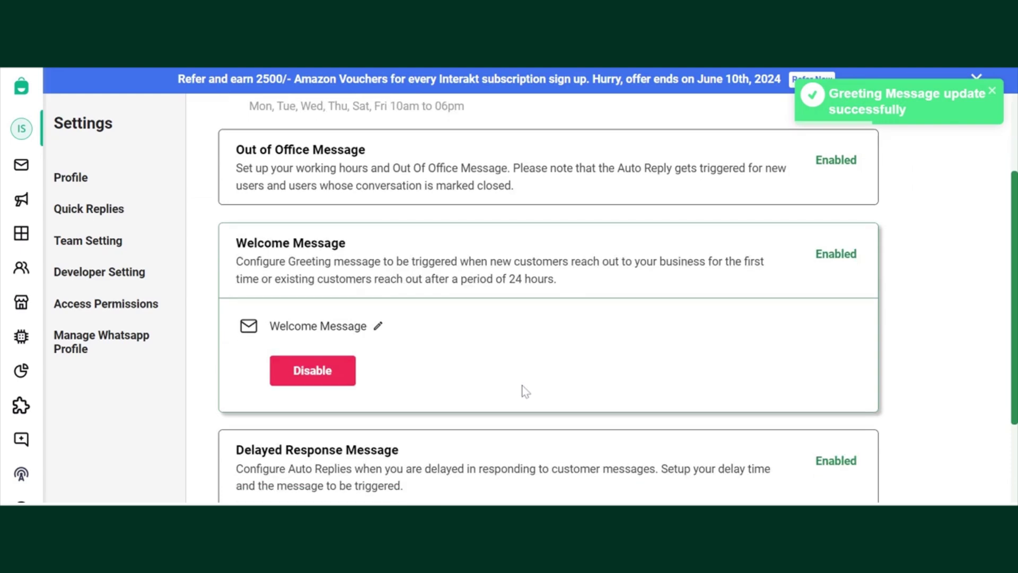
{"action": "scroll", "coordinate": [523, 390], "scroll_direction": "down", "scroll_amount": 1}
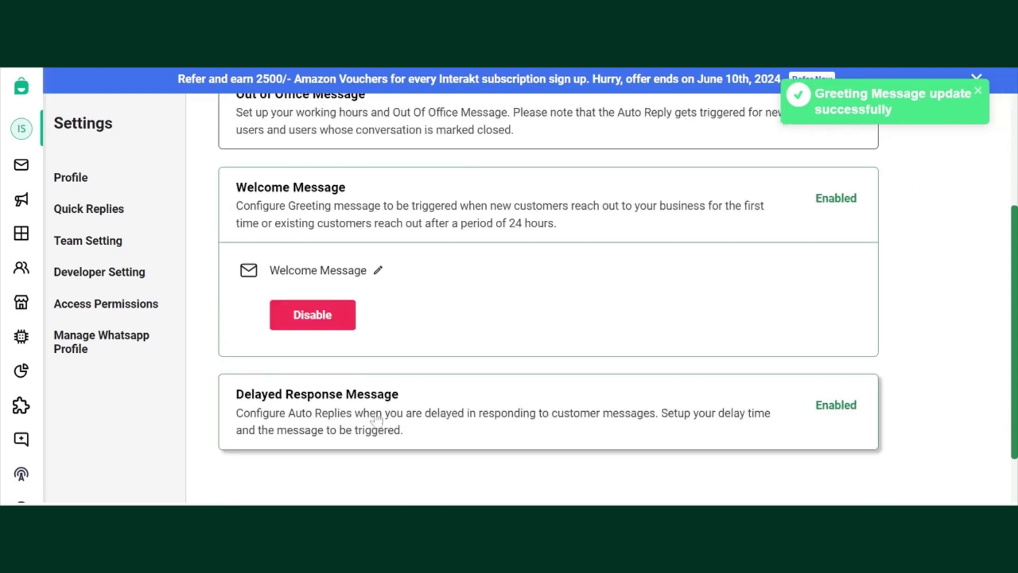
{"action": "scroll", "coordinate": [359, 405], "scroll_direction": "down", "scroll_amount": 3}
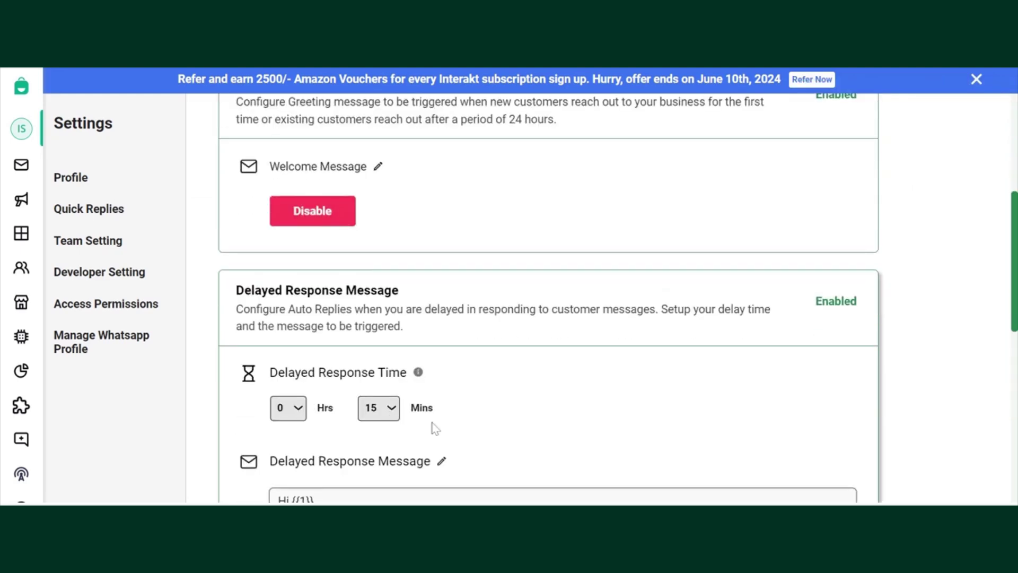
{"action": "left_click", "coordinate": [442, 396]}
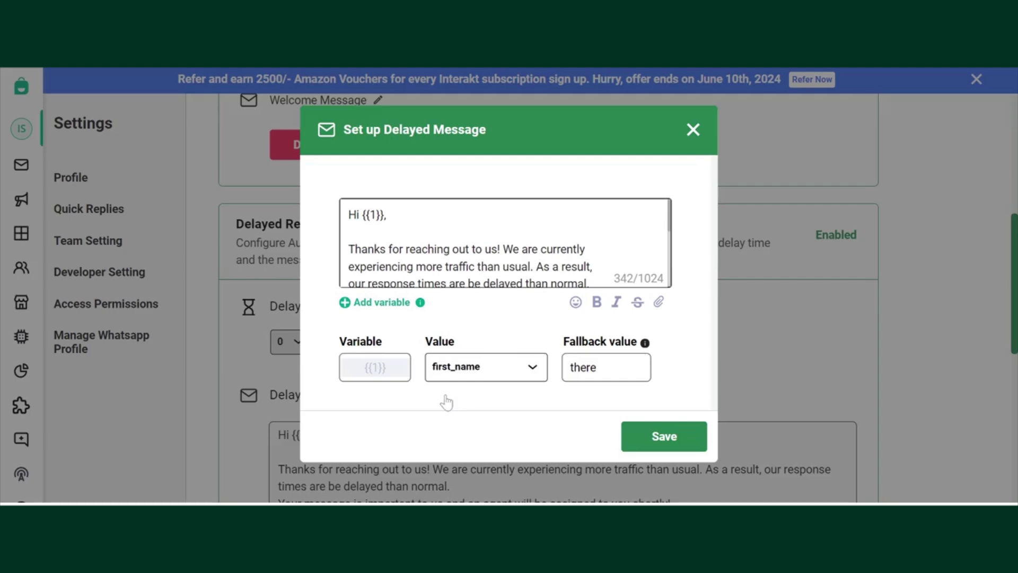
{"action": "left_click", "coordinate": [693, 129]}
{"action": "scroll", "coordinate": [627, 307], "scroll_direction": "down", "scroll_amount": 5}
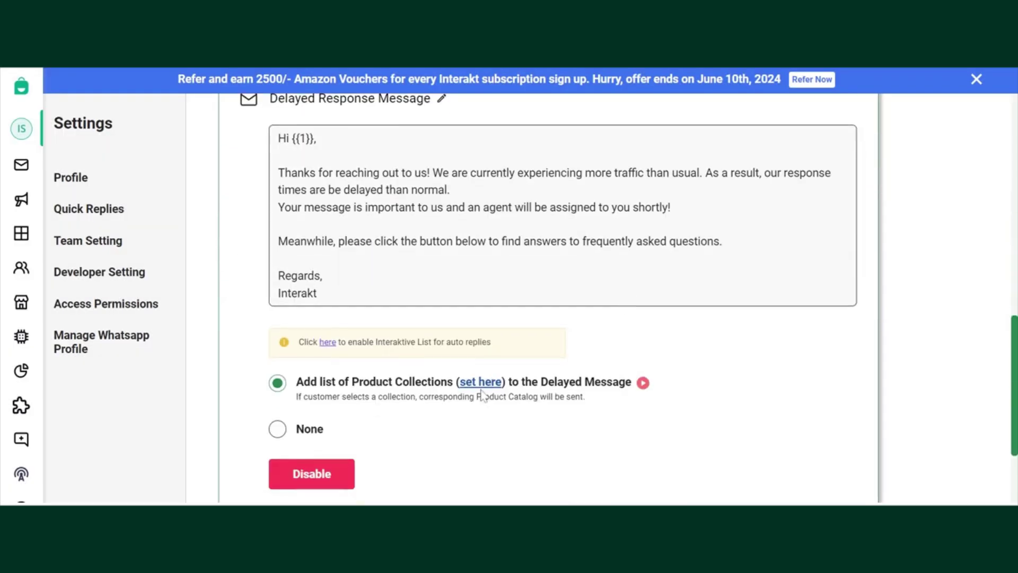
{"action": "scroll", "coordinate": [482, 395], "scroll_direction": "up", "scroll_amount": 10}
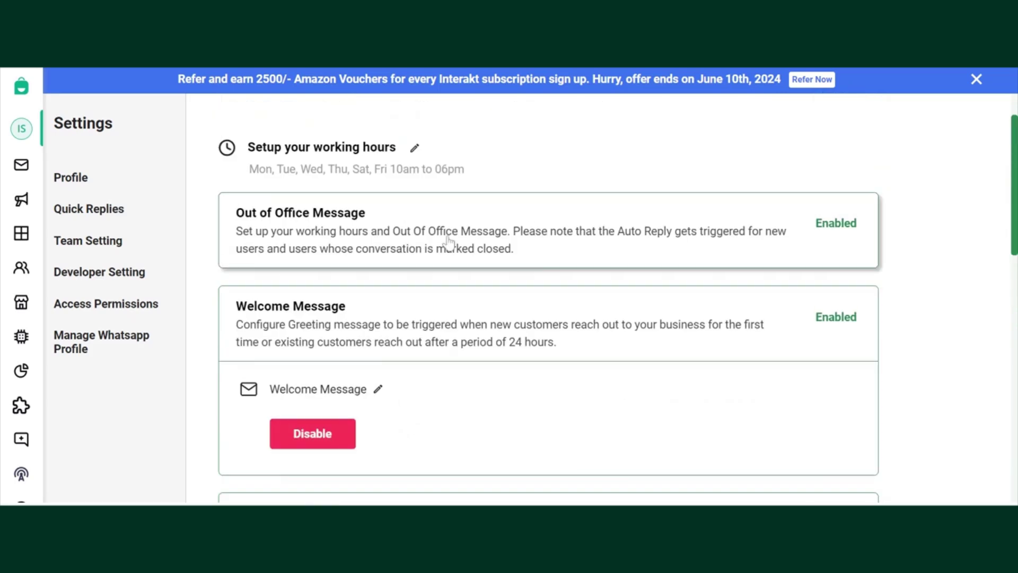
{"action": "left_click", "coordinate": [448, 242]}
{"action": "scroll", "coordinate": [461, 295], "scroll_direction": "down", "scroll_amount": 4}
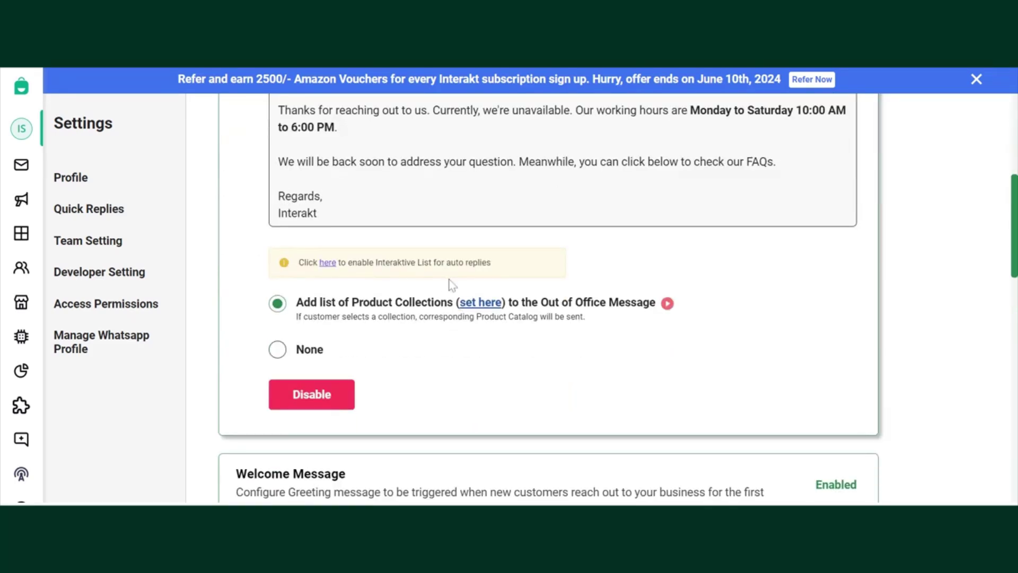
{"action": "scroll", "coordinate": [452, 285], "scroll_direction": "down", "scroll_amount": 4}
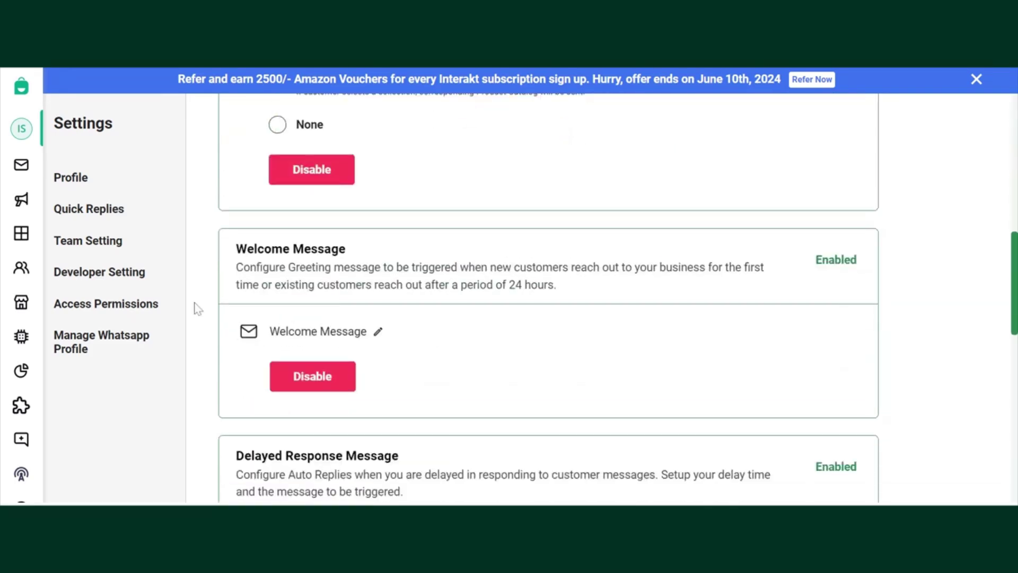
{"action": "scroll", "coordinate": [216, 275], "scroll_direction": "up", "scroll_amount": 8}
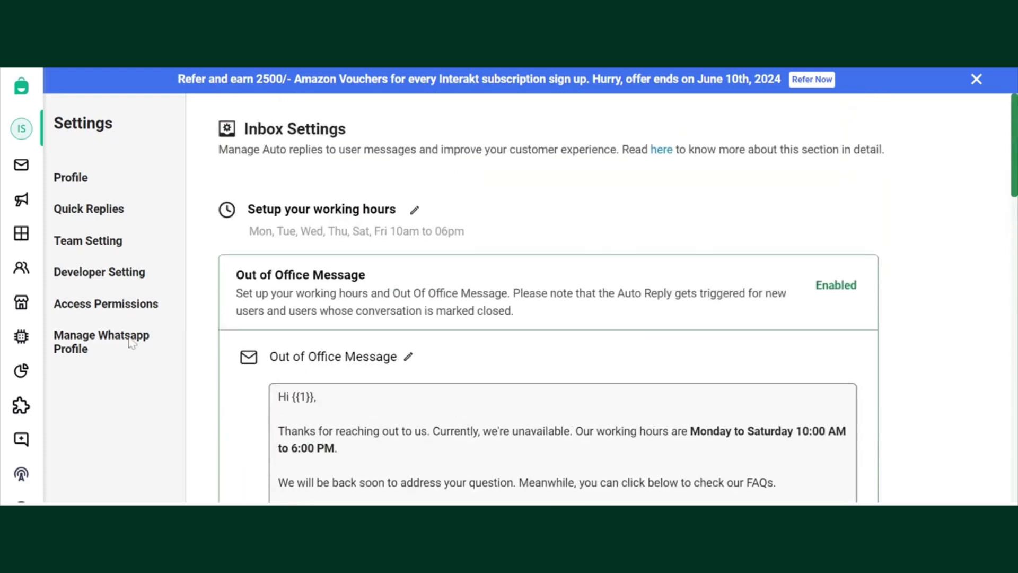
- Start a new custom auto reply in Automation with the input 'Shop Now'
{"action": "mouse_move", "coordinate": [16, 339]}
{"action": "left_click", "coordinate": [50, 342]}
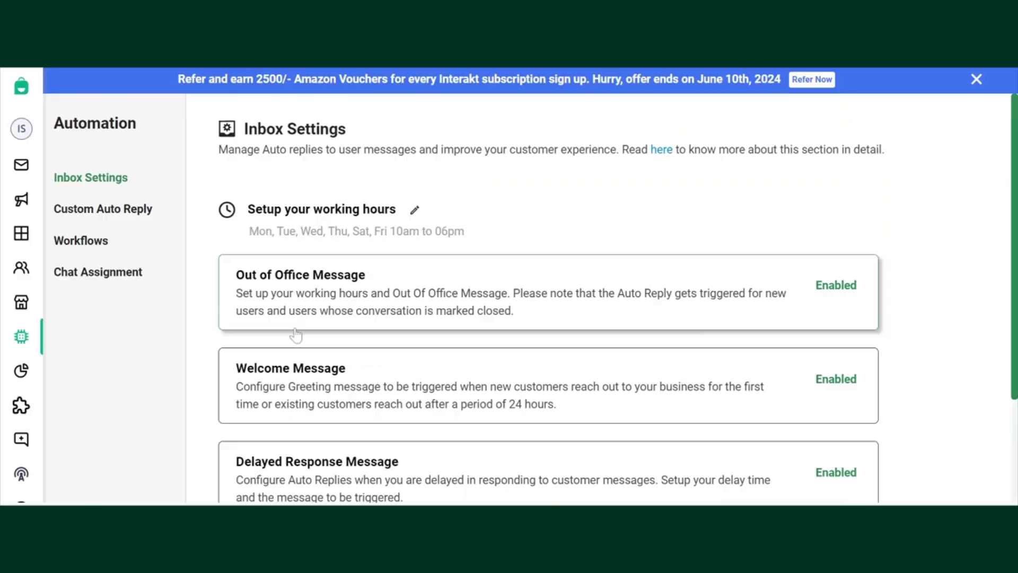
{"action": "scroll", "coordinate": [303, 342], "scroll_direction": "down", "scroll_amount": 2}
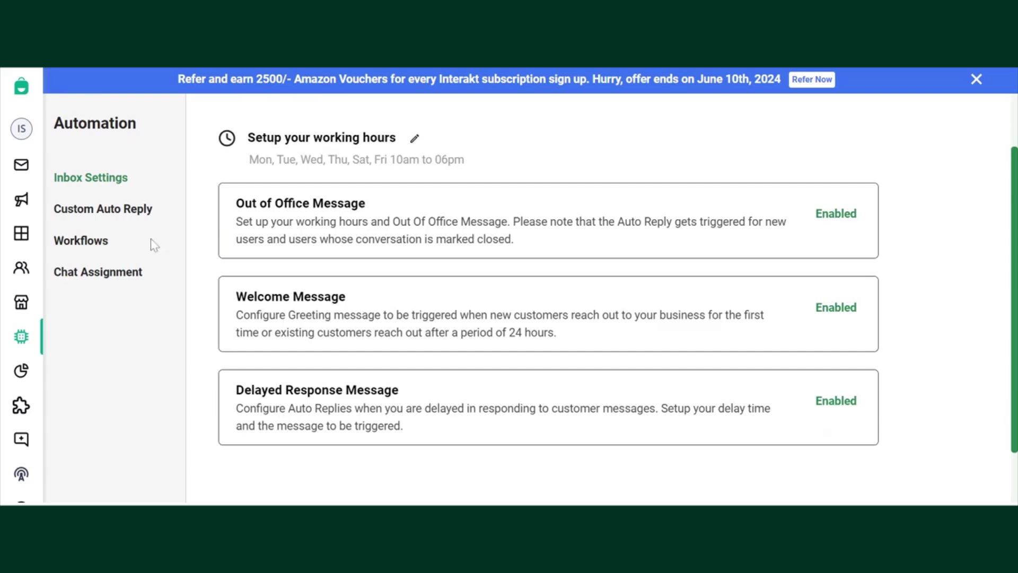
{"action": "left_click", "coordinate": [127, 219]}
{"action": "scroll", "coordinate": [375, 332], "scroll_direction": "down", "scroll_amount": 3}
{"action": "scroll", "coordinate": [376, 332], "scroll_direction": "down", "scroll_amount": 1}
{"action": "left_click", "coordinate": [868, 258]}
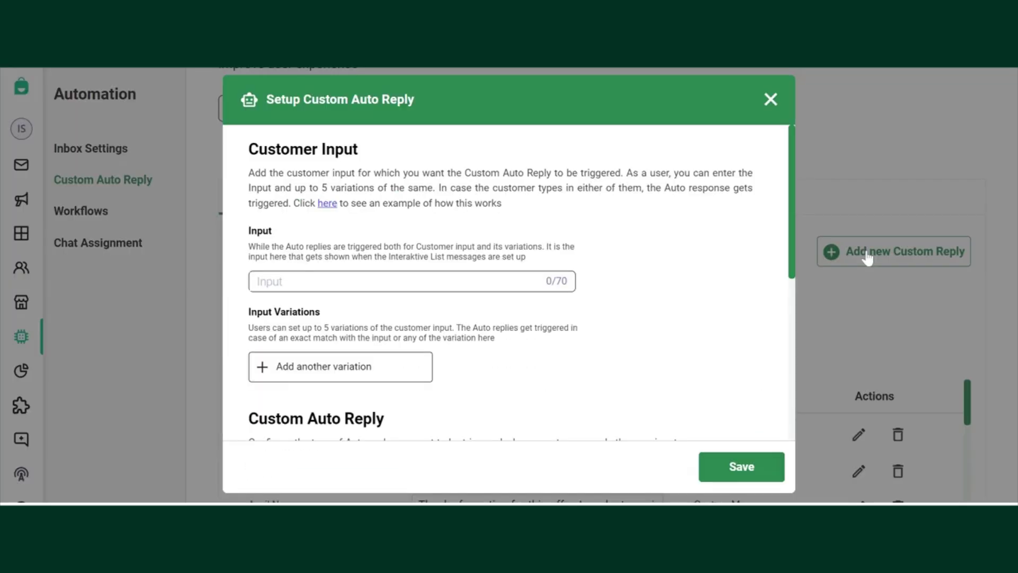
{"action": "type", "text": "Shop Now"}
- Set the reply to a Product Collection List with message 'Checkout our new collection' and save
{"action": "scroll", "coordinate": [455, 370], "scroll_direction": "down", "scroll_amount": 5}
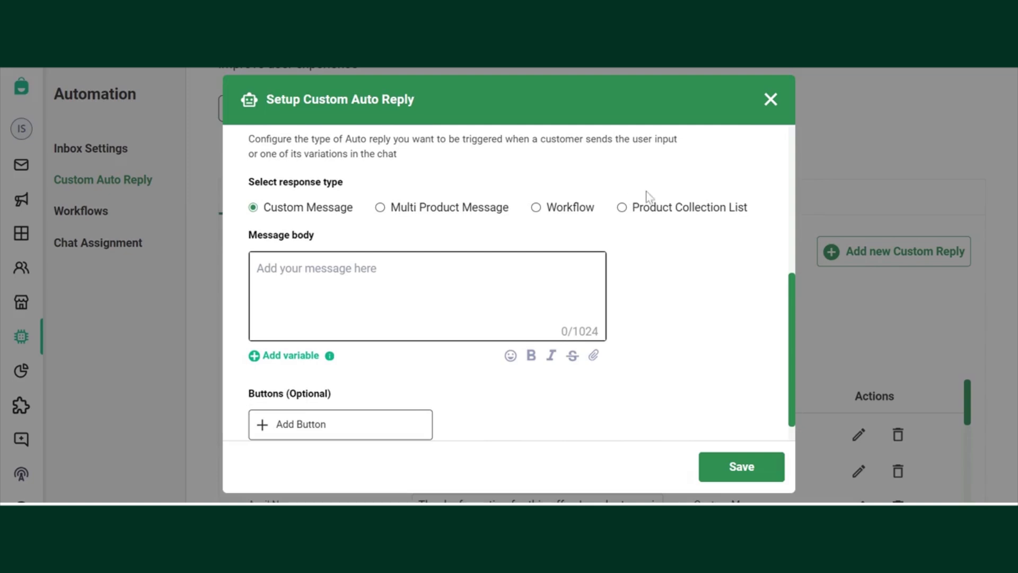
{"action": "left_click", "coordinate": [624, 211]}
{"action": "scroll", "coordinate": [559, 295], "scroll_direction": "down", "scroll_amount": 2}
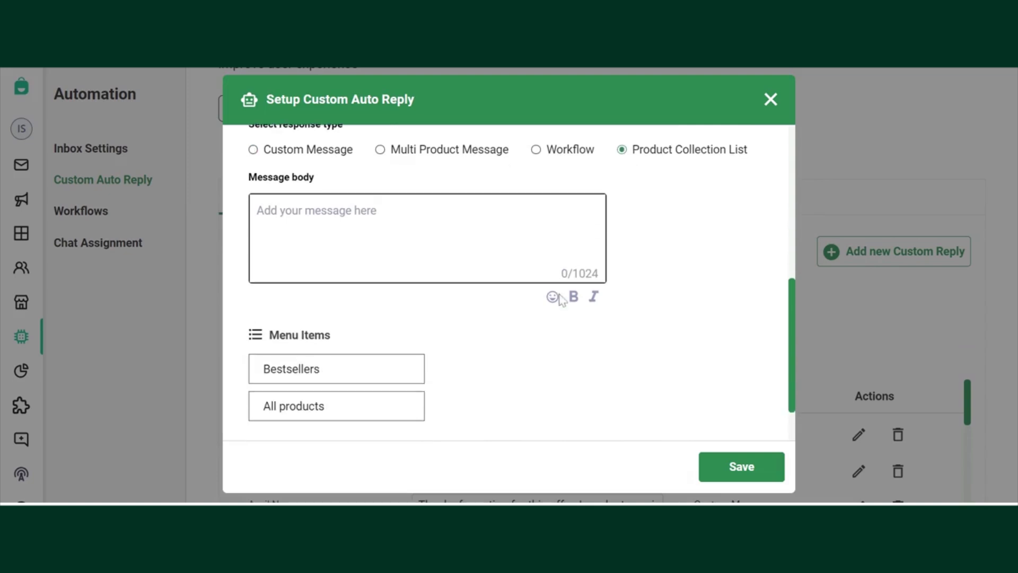
{"action": "left_click", "coordinate": [347, 209]}
{"action": "type", "text": "Ch"}
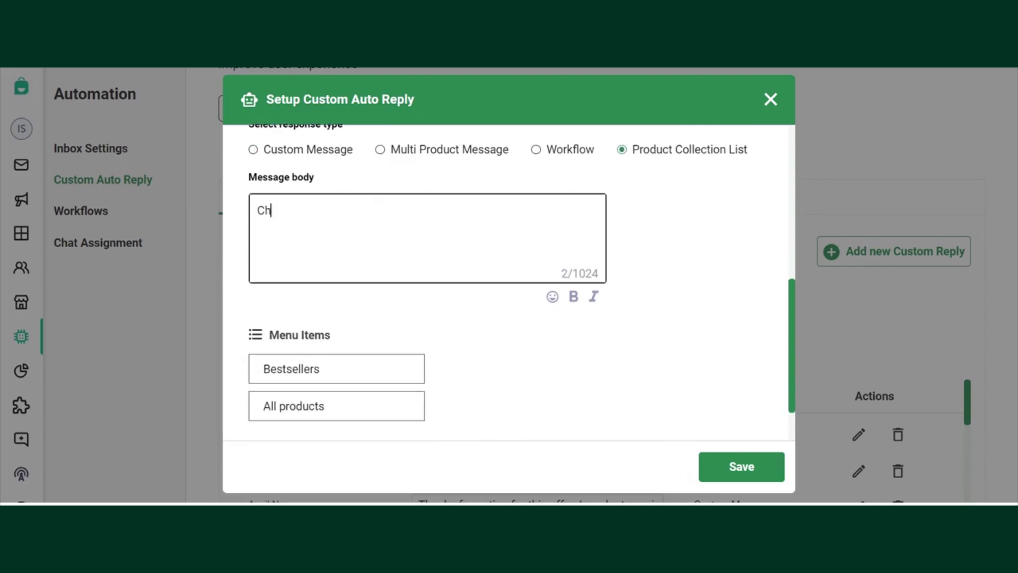
{"action": "type", "text": "eckout our late"}
{"action": "key", "text": "BackSpace"}
{"action": "key", "text": "BackSpace"}
{"action": "key", "text": "BackSpace"}
{"action": "key", "text": "BackSpace"}
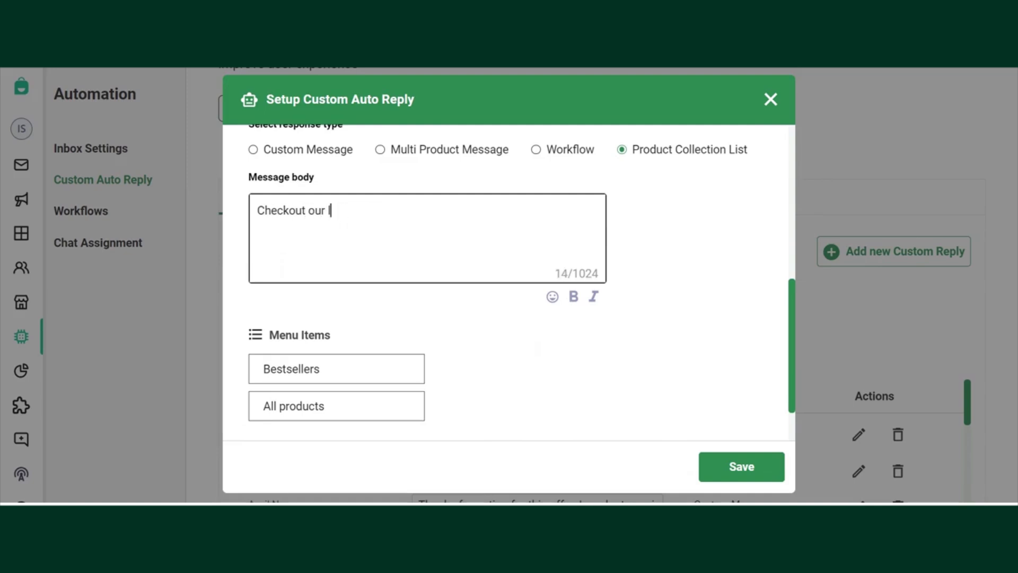
{"action": "type", "text": "new collection"}
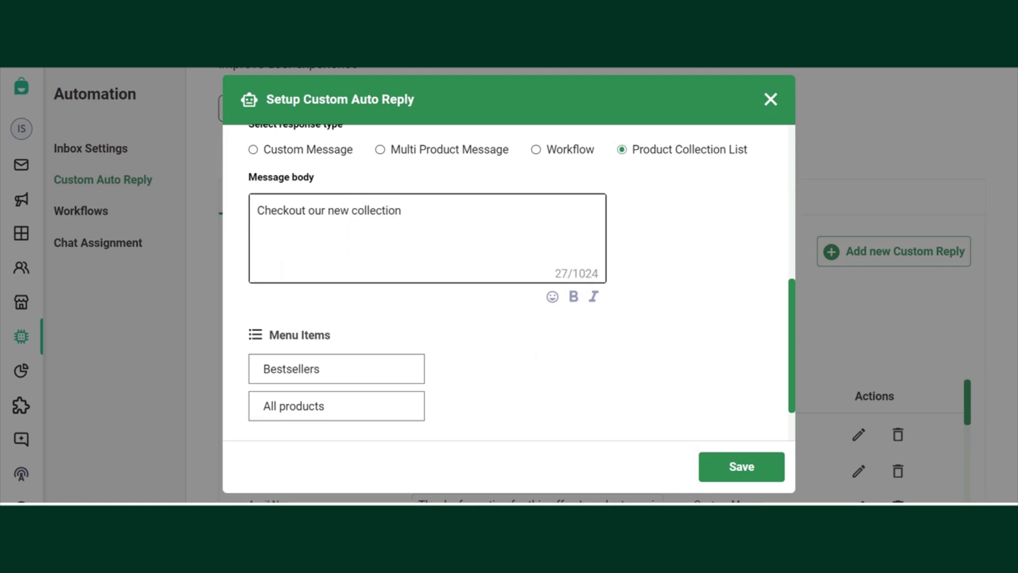
{"action": "scroll", "coordinate": [406, 288], "scroll_direction": "down", "scroll_amount": 2}
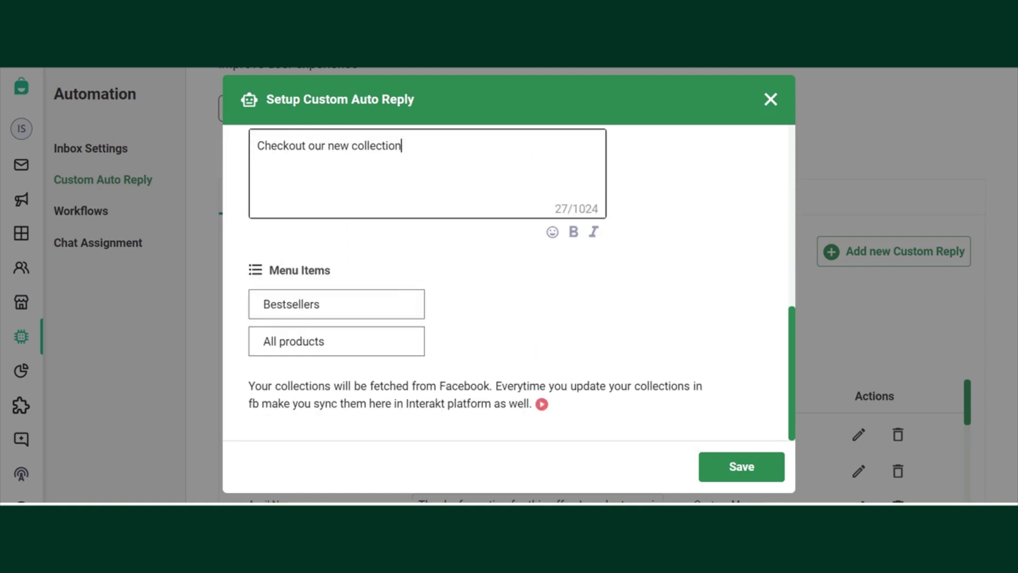
{"action": "left_click", "coordinate": [741, 469]}
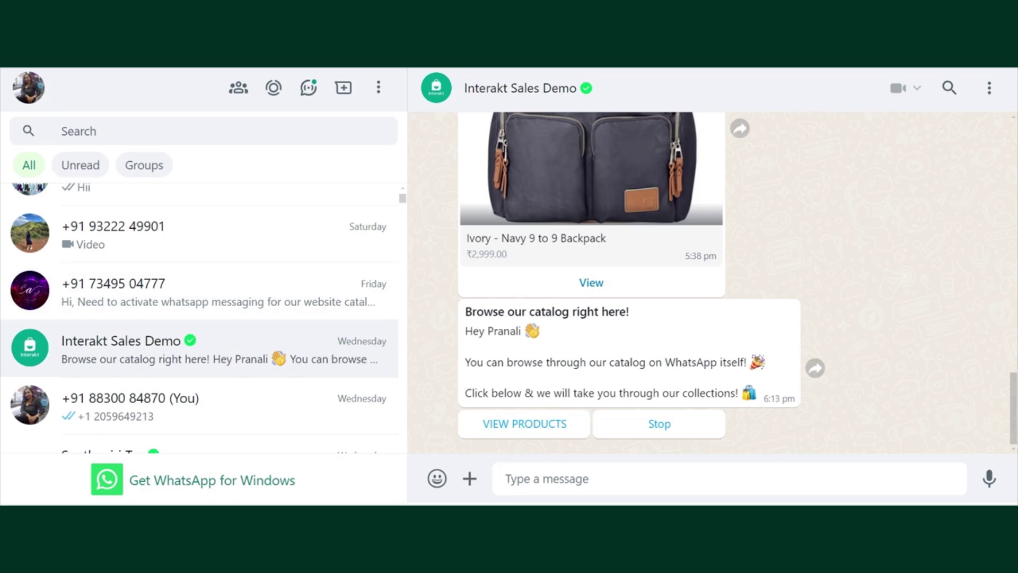
- Type a 'Shop Now' draft in the chat, then clear it unsent
{"action": "left_click", "coordinate": [238, 87]}
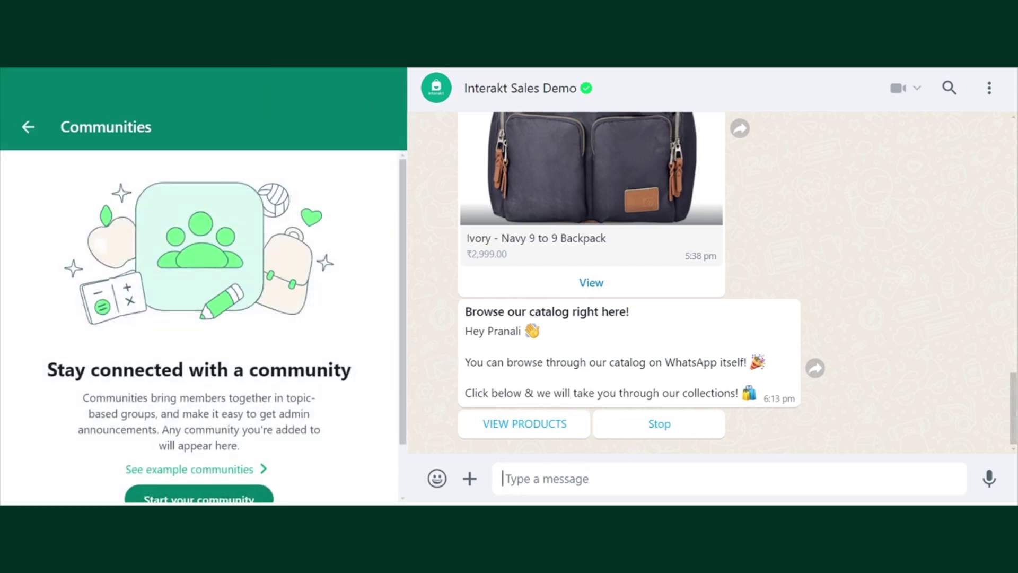
{"action": "type", "text": "Shop"}
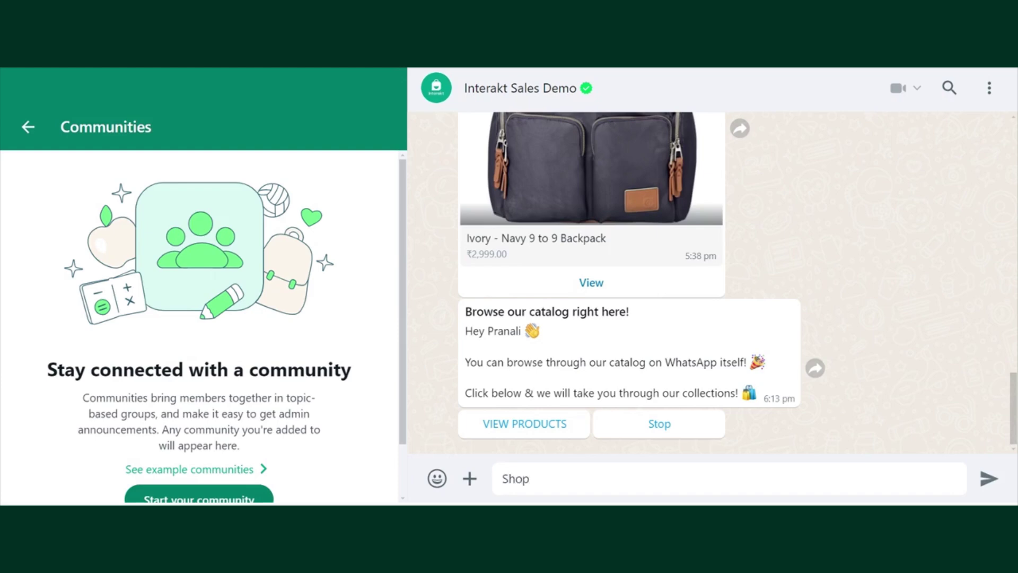
{"action": "type", "text": " Now"}
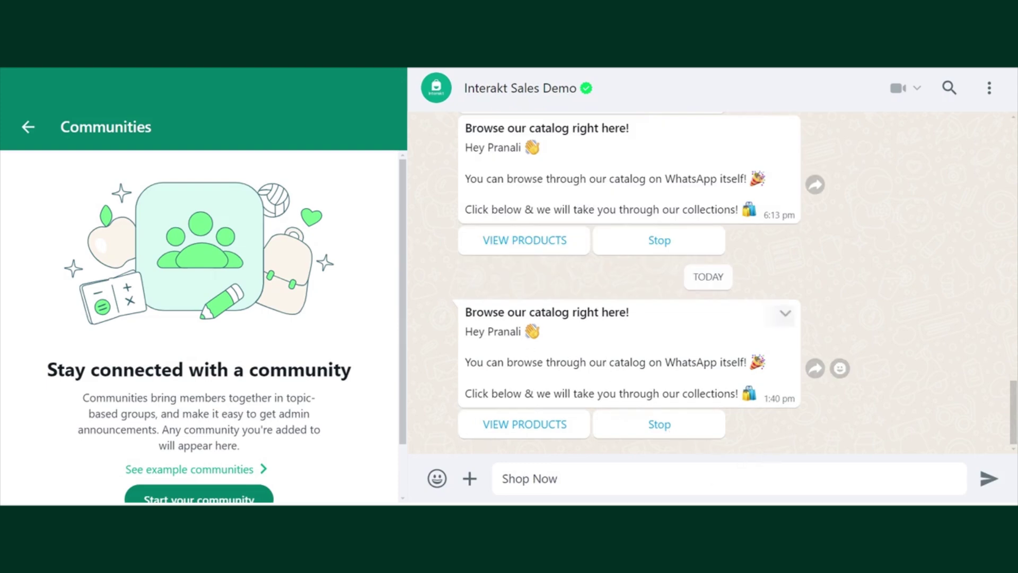
{"action": "key", "text": "BackSpace"}
{"action": "key", "text": "BackSpace"}
{"action": "key", "text": "BackSpace"}
{"action": "key", "text": "BackSpace"}
{"action": "key", "text": "BackSpace"}
{"action": "key", "text": "BackSpace"}
{"action": "key", "text": "BackSpace"}
{"action": "key", "text": "BackSpace"}
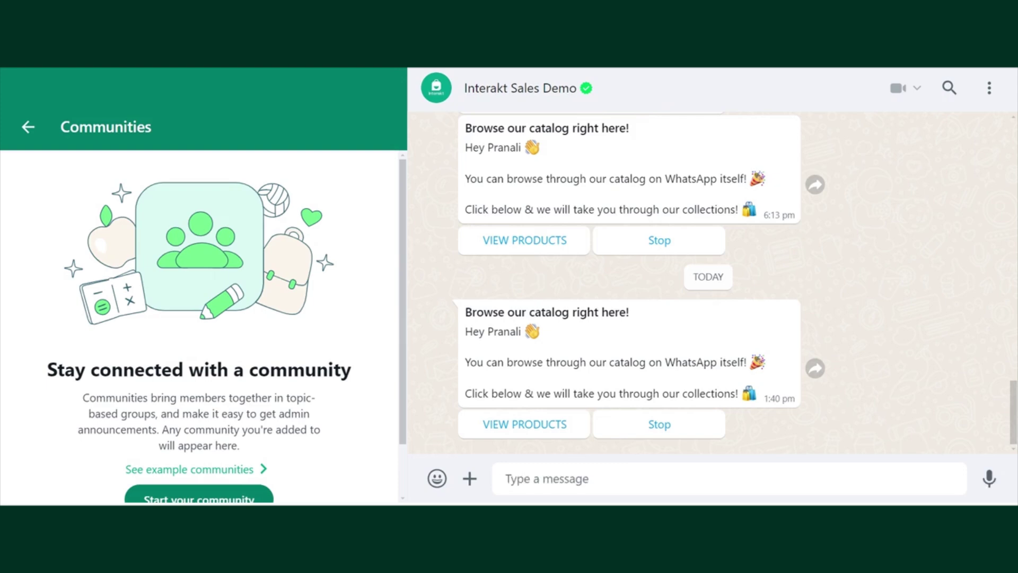
- Request the Bestsellers collection from View Products, view its backpack item, and return to the chat
{"action": "left_click", "coordinate": [523, 430]}
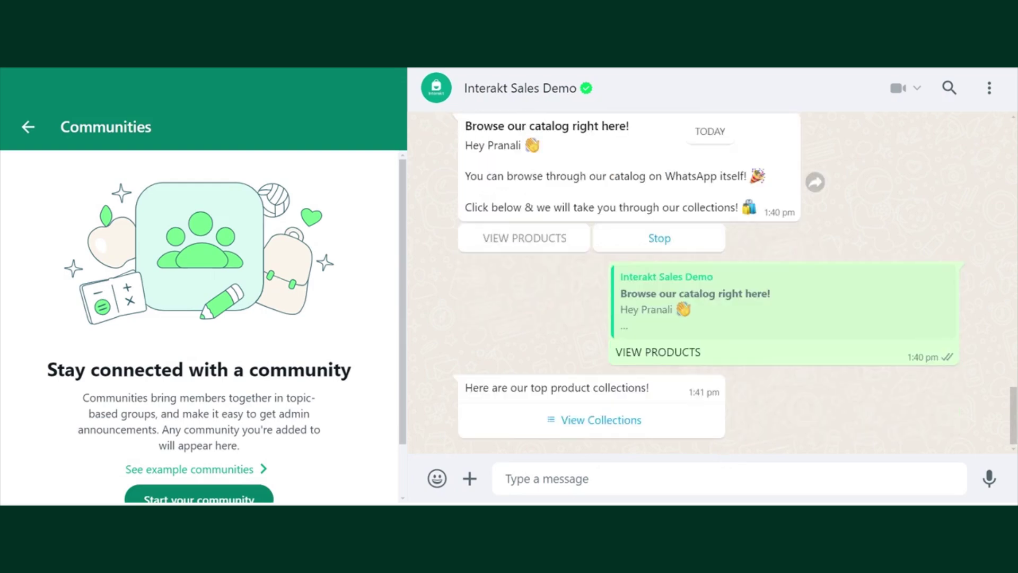
{"action": "left_click", "coordinate": [616, 421]}
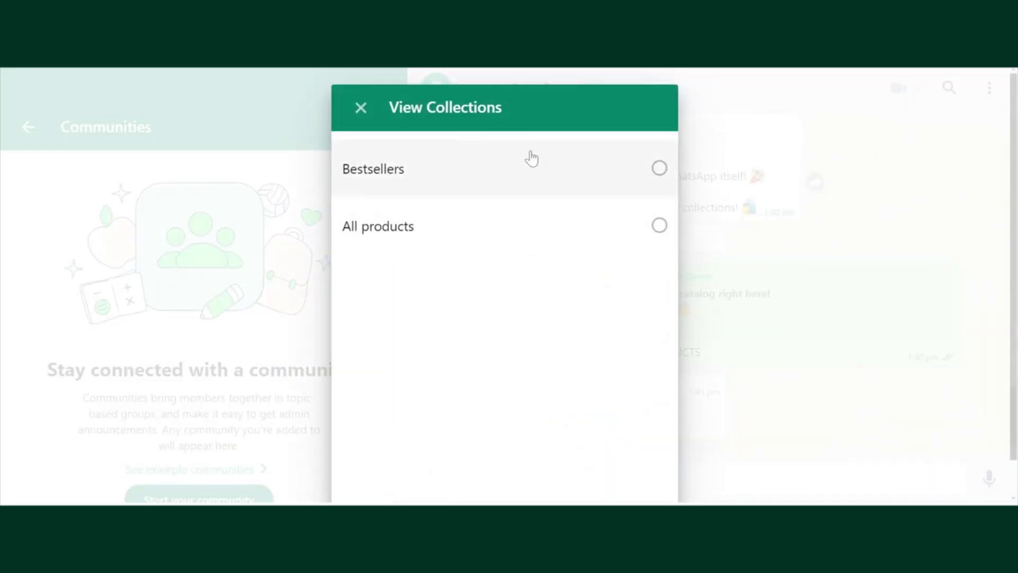
{"action": "left_click", "coordinate": [541, 170]}
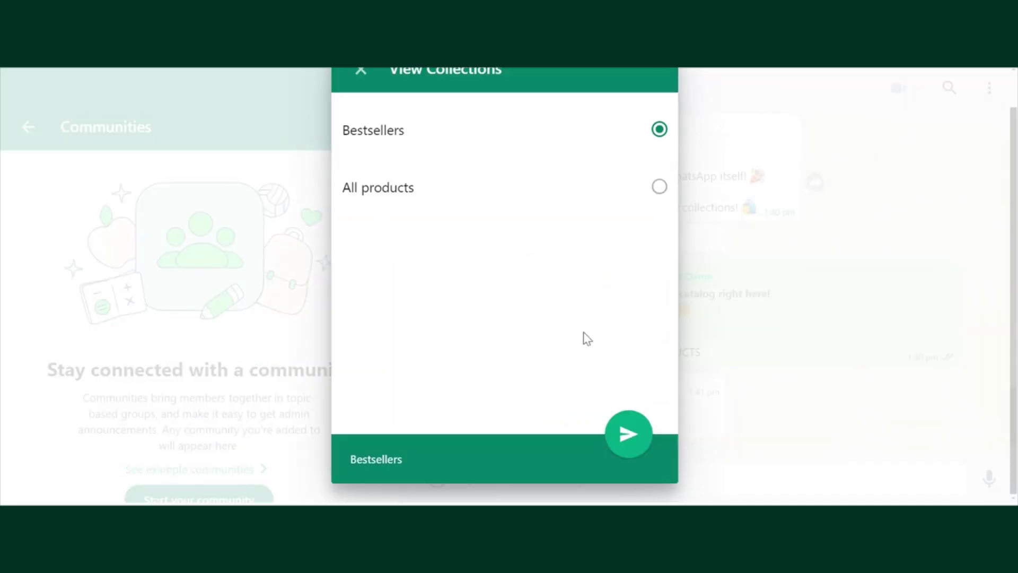
{"action": "left_click", "coordinate": [637, 435]}
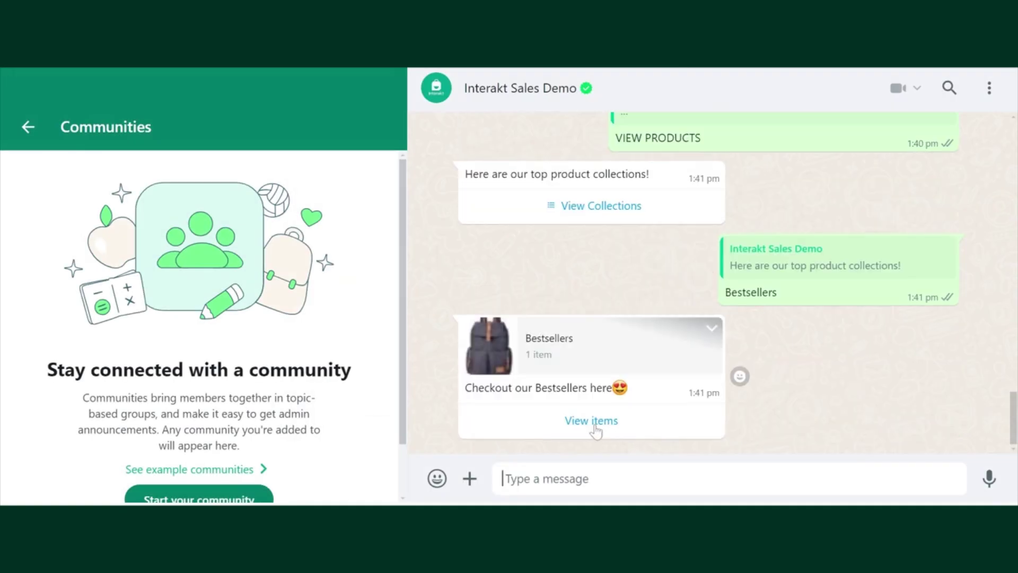
{"action": "left_click", "coordinate": [593, 424]}
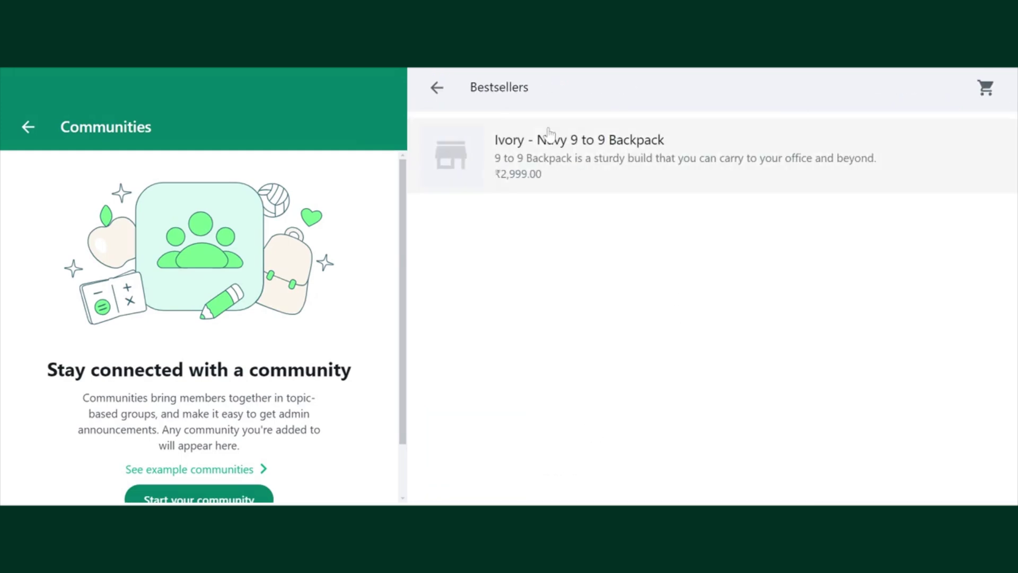
{"action": "left_click", "coordinate": [437, 88]}
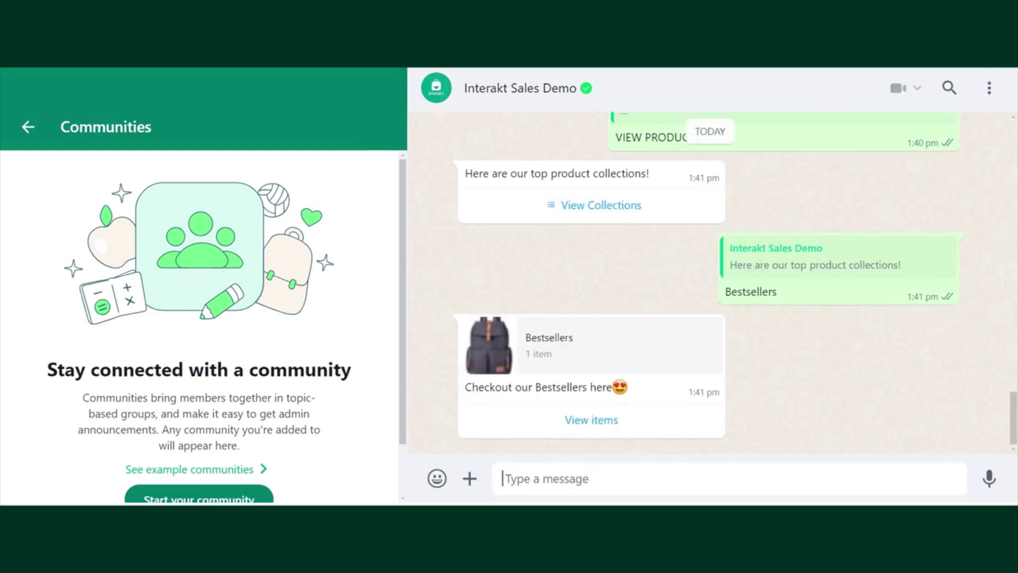
- Send 'Shop Now', choose All products from the collections list, and view its backpack item
{"action": "type", "text": "Shop "}
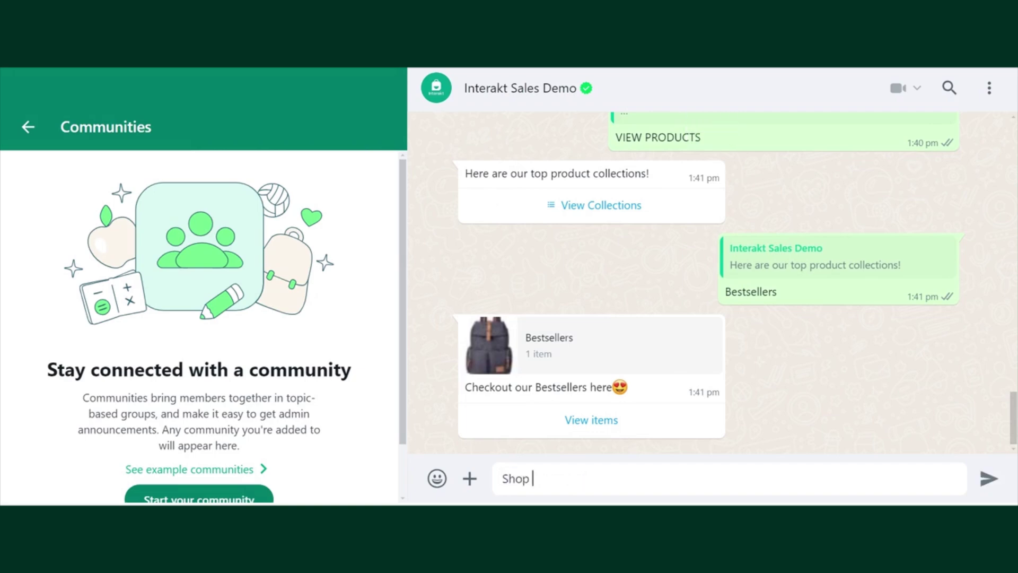
{"action": "type", "text": "Now"}
{"action": "key", "text": "Return"}
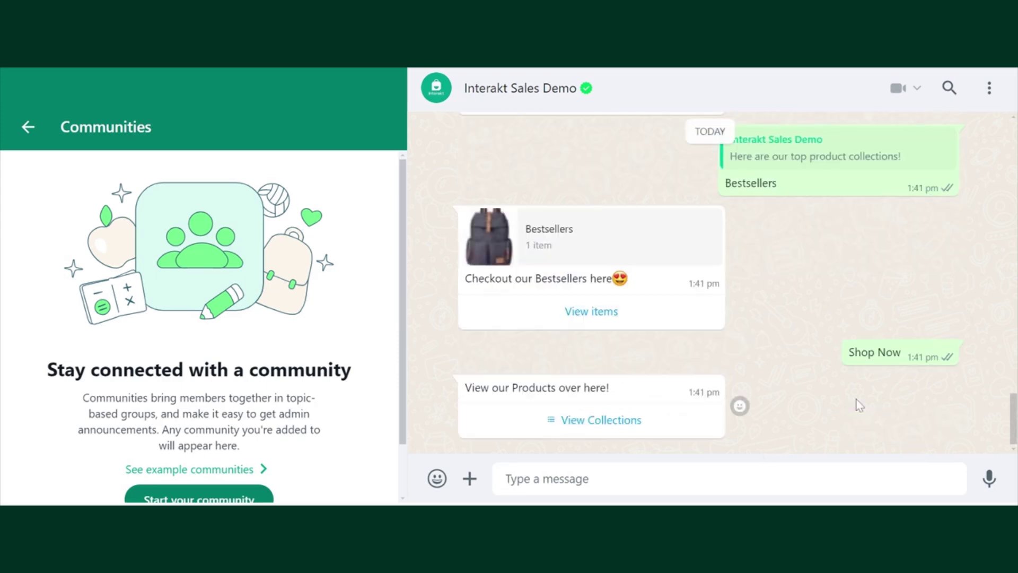
{"action": "left_click", "coordinate": [596, 421]}
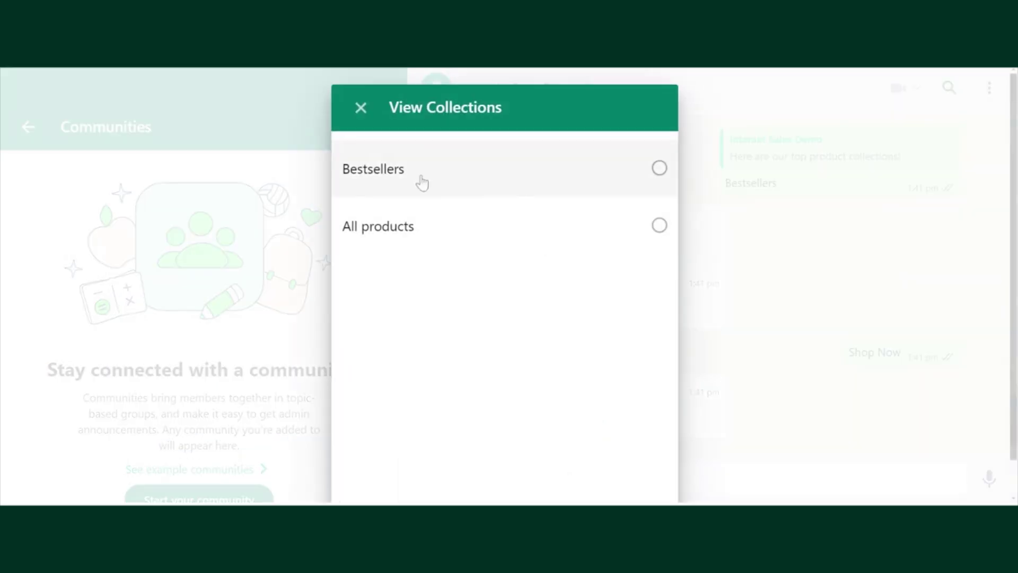
{"action": "left_click", "coordinate": [443, 237]}
{"action": "left_click", "coordinate": [625, 429]}
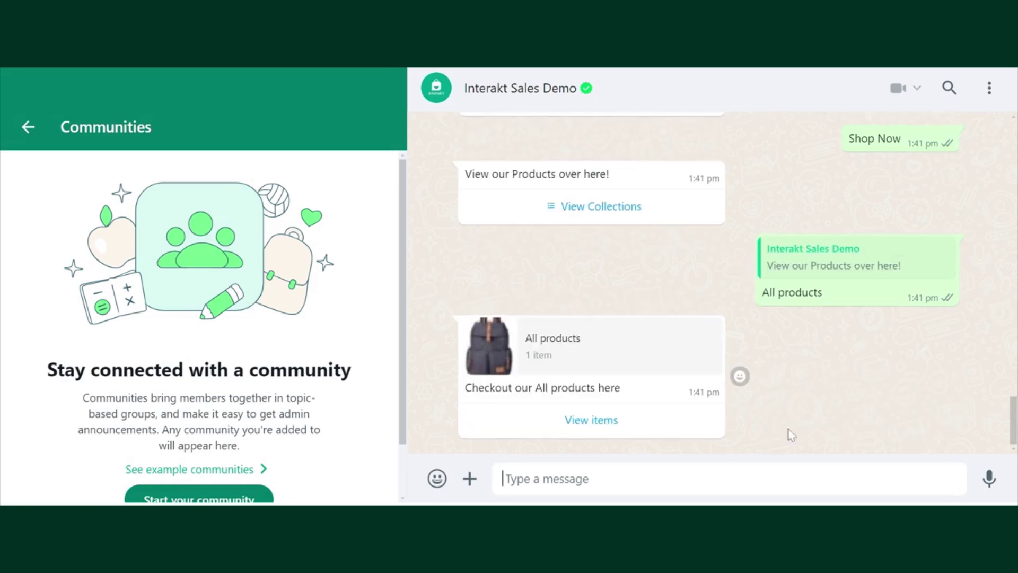
{"action": "left_click", "coordinate": [591, 431]}
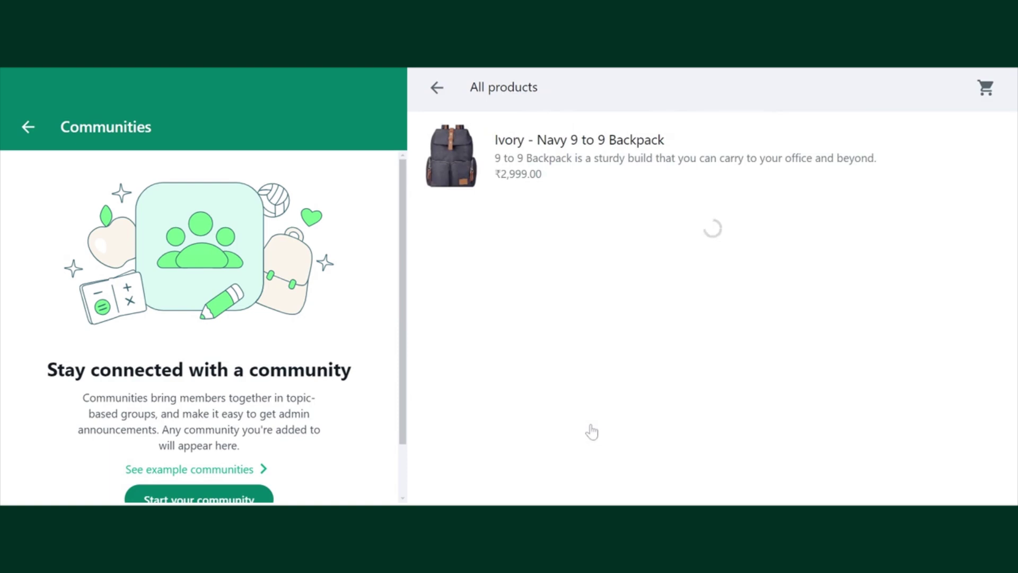
{"action": "left_click", "coordinate": [438, 88]}
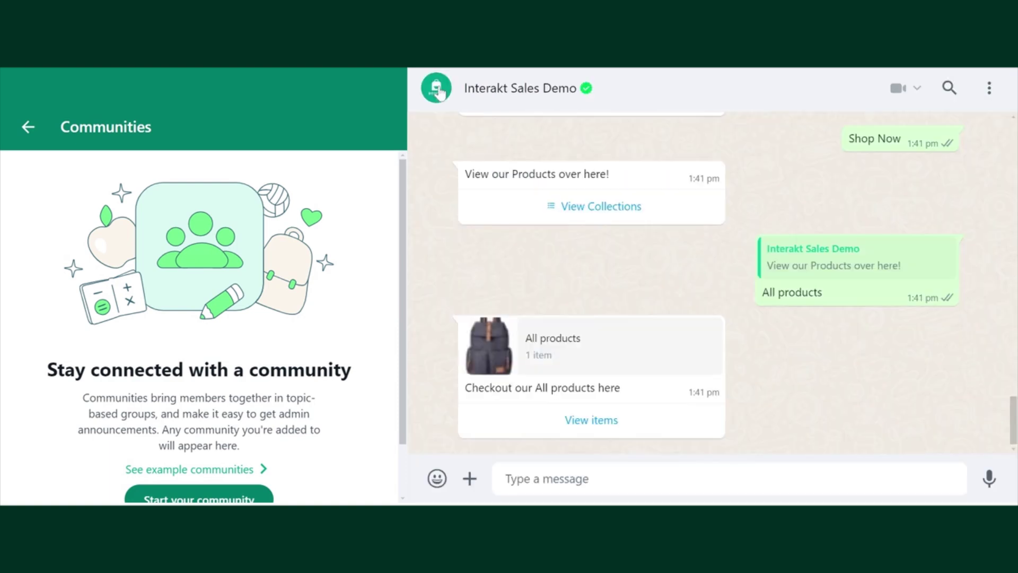